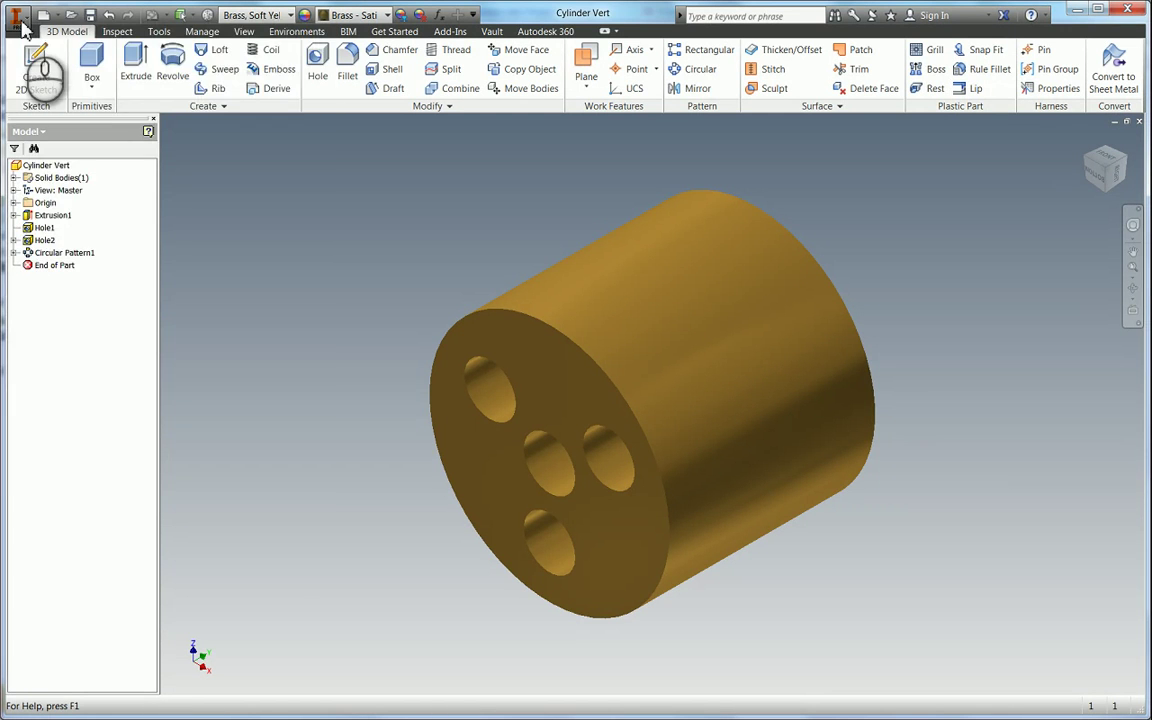
- Save a copy of the part as 'Cylidner Horizontal' next to Cylinder Vert
left_click(20, 20)
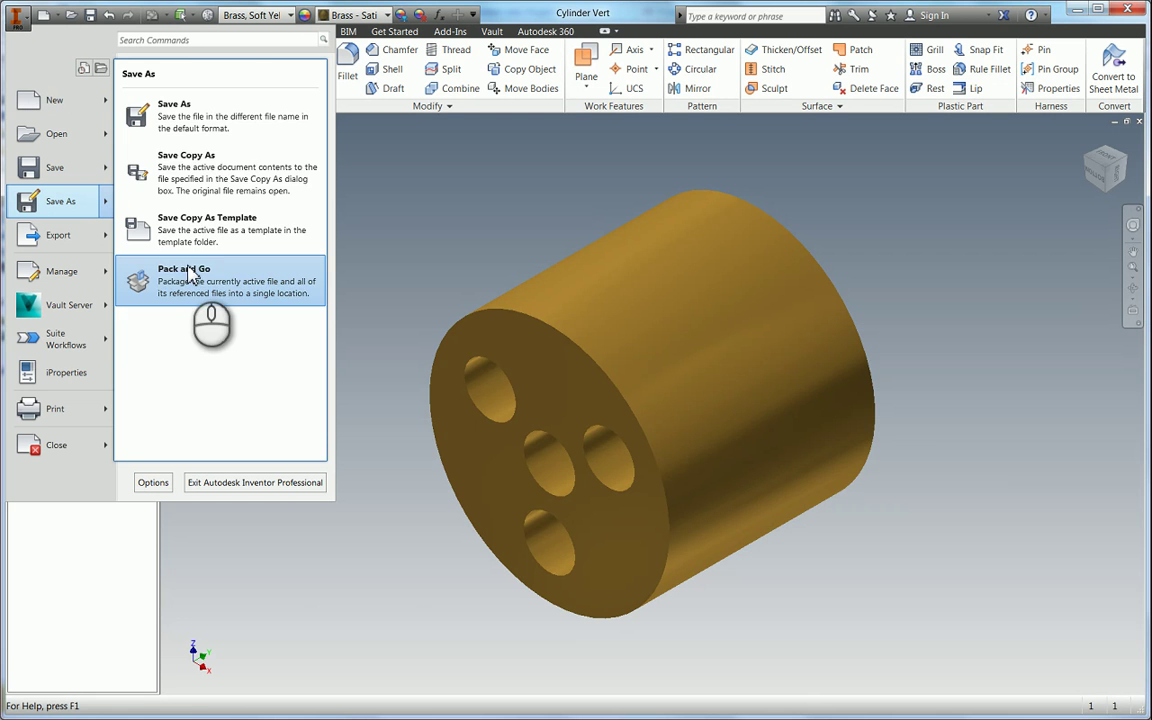
left_click(200, 105)
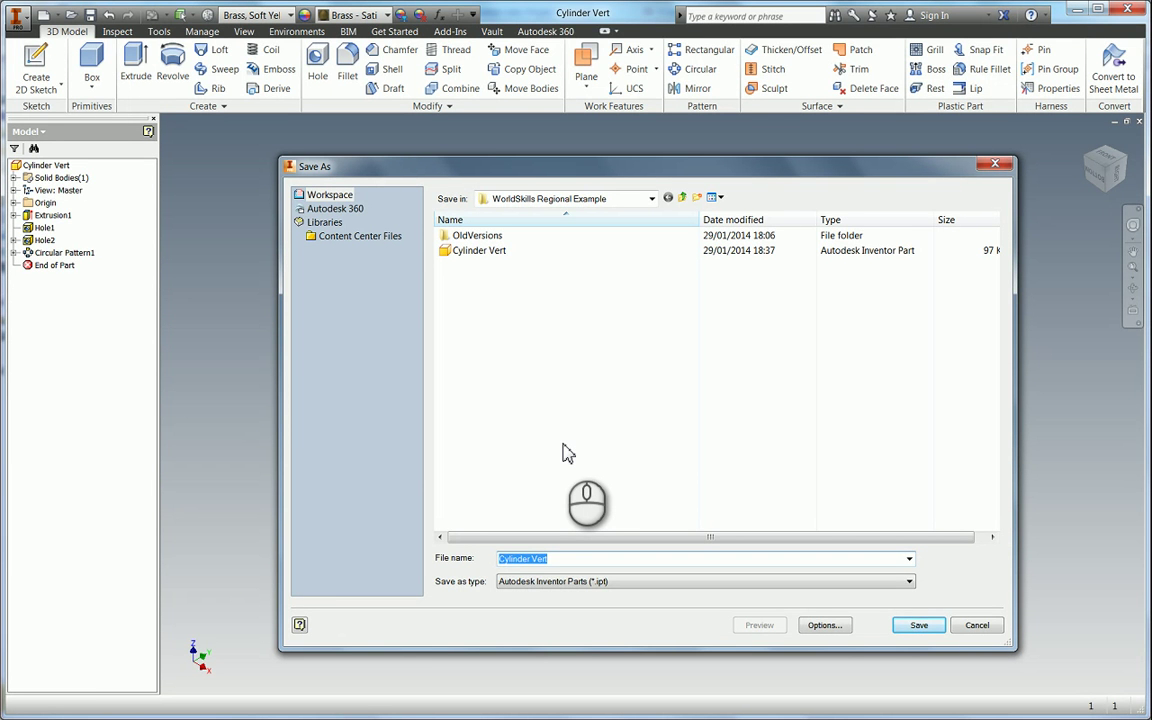
type("Cylidner")
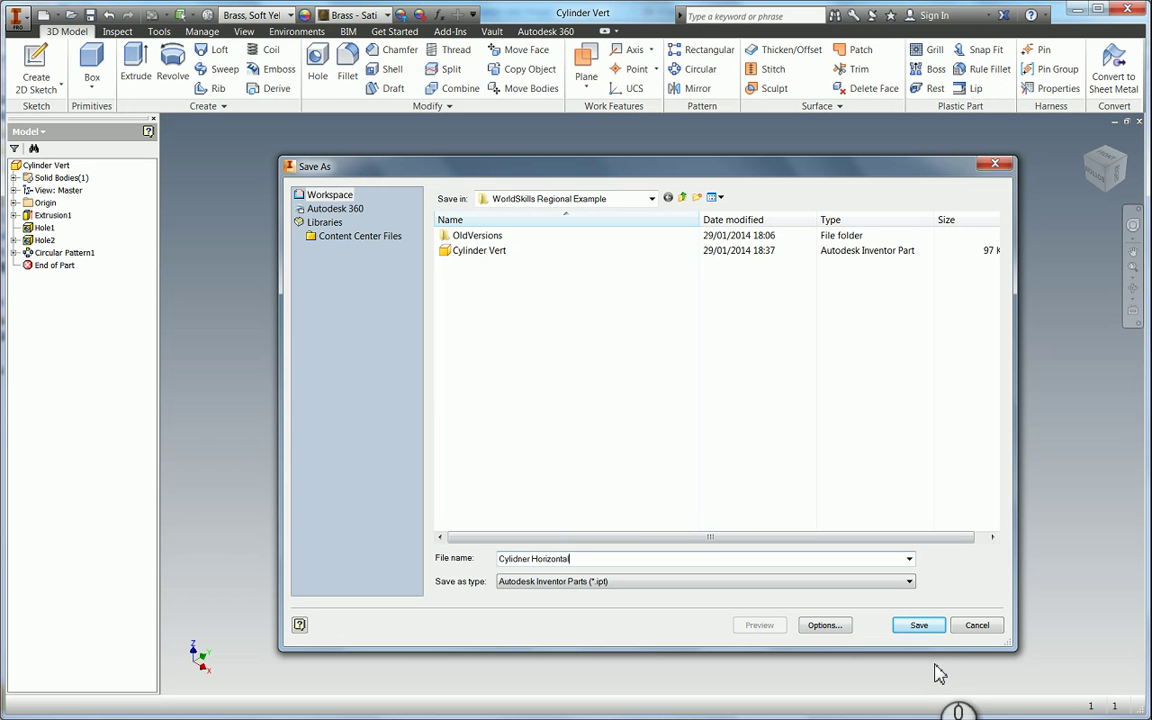
left_click(919, 626)
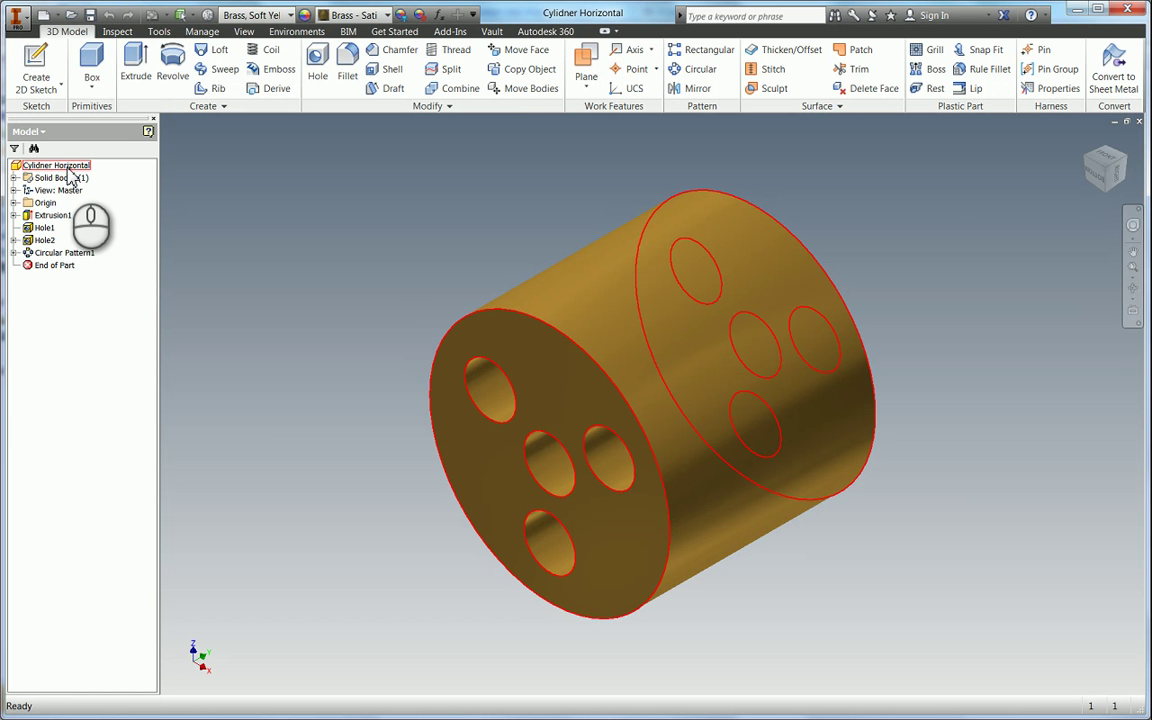
- In the part's iProperties, change the Summary title from Vert to 'Cylinder Horizontal'
right_click(68, 170)
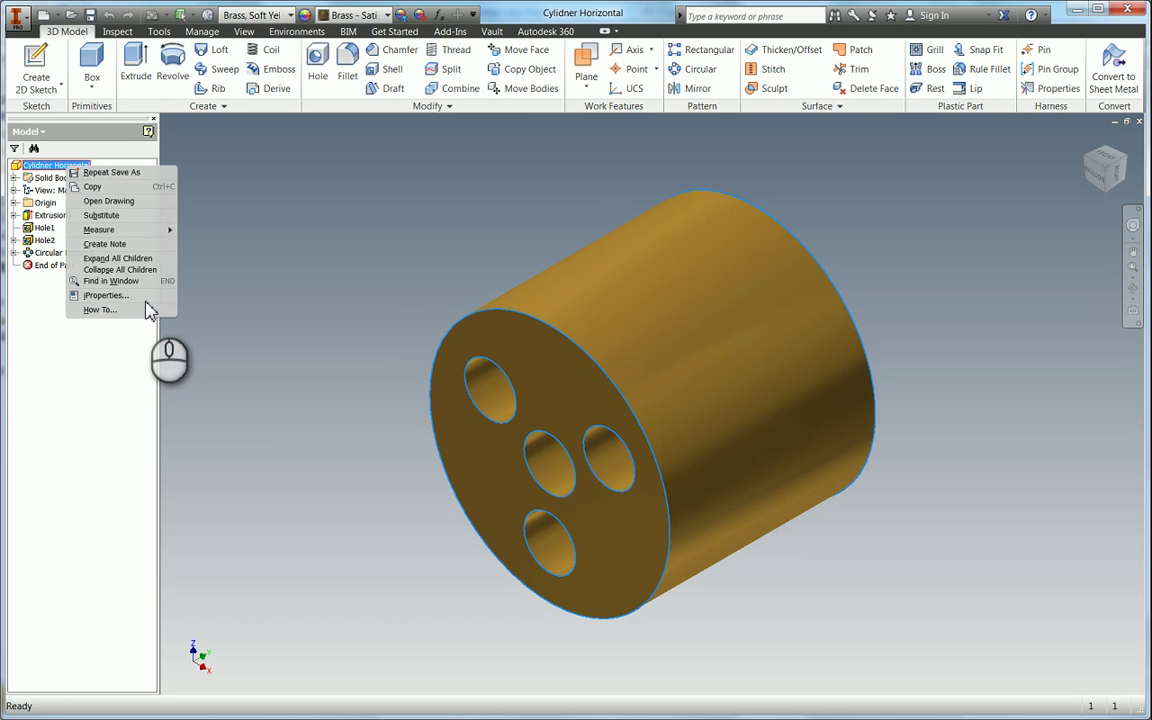
left_click(148, 302)
left_click(452, 147)
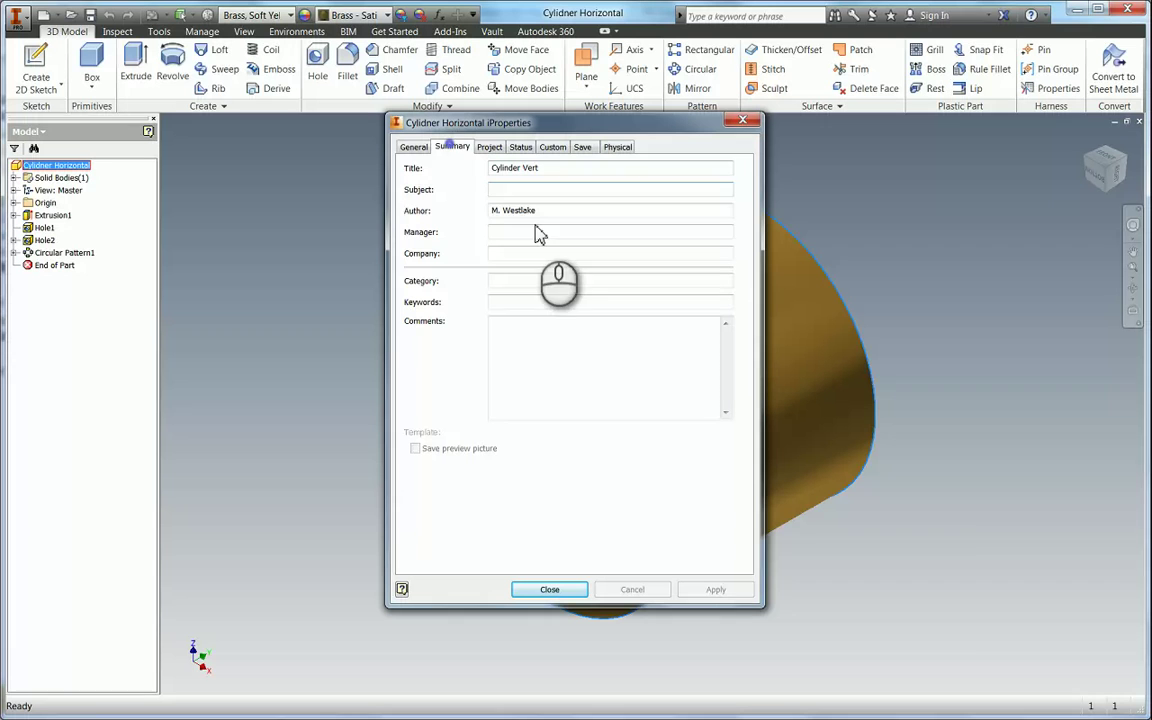
double_click(553, 168)
type("Horizontal")
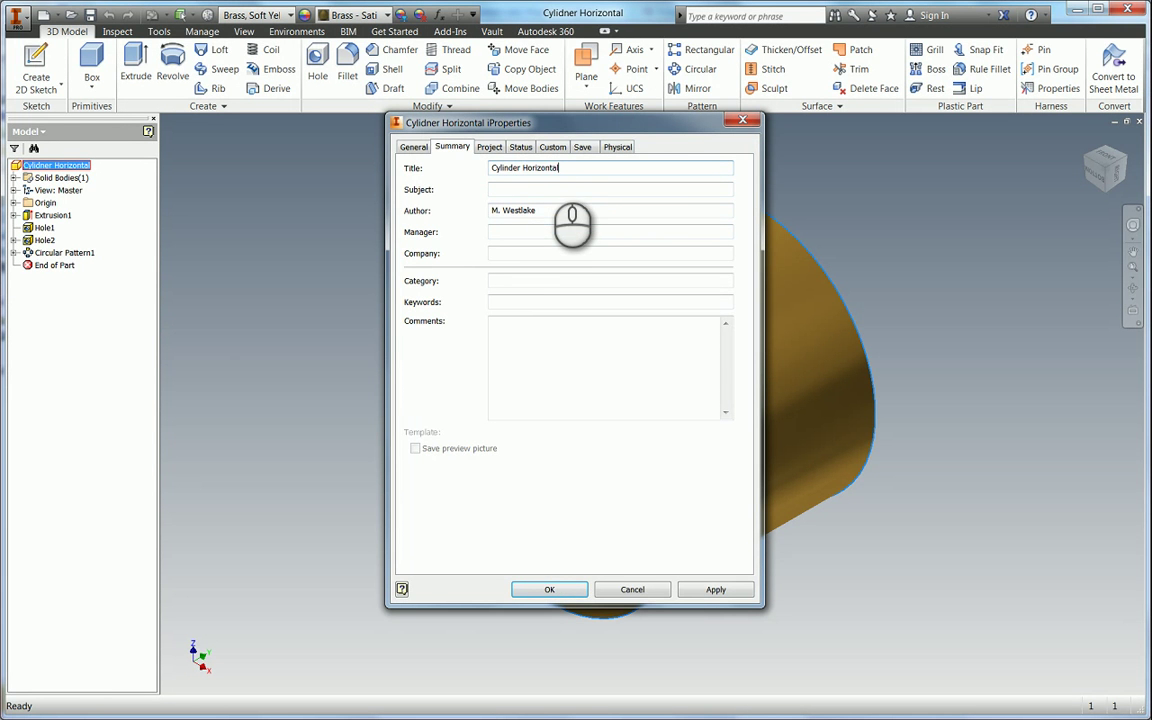
- Change the Project description to 'Horizontal Cylinder for the Elbow Engine', apply, and close iProperties
left_click(489, 147)
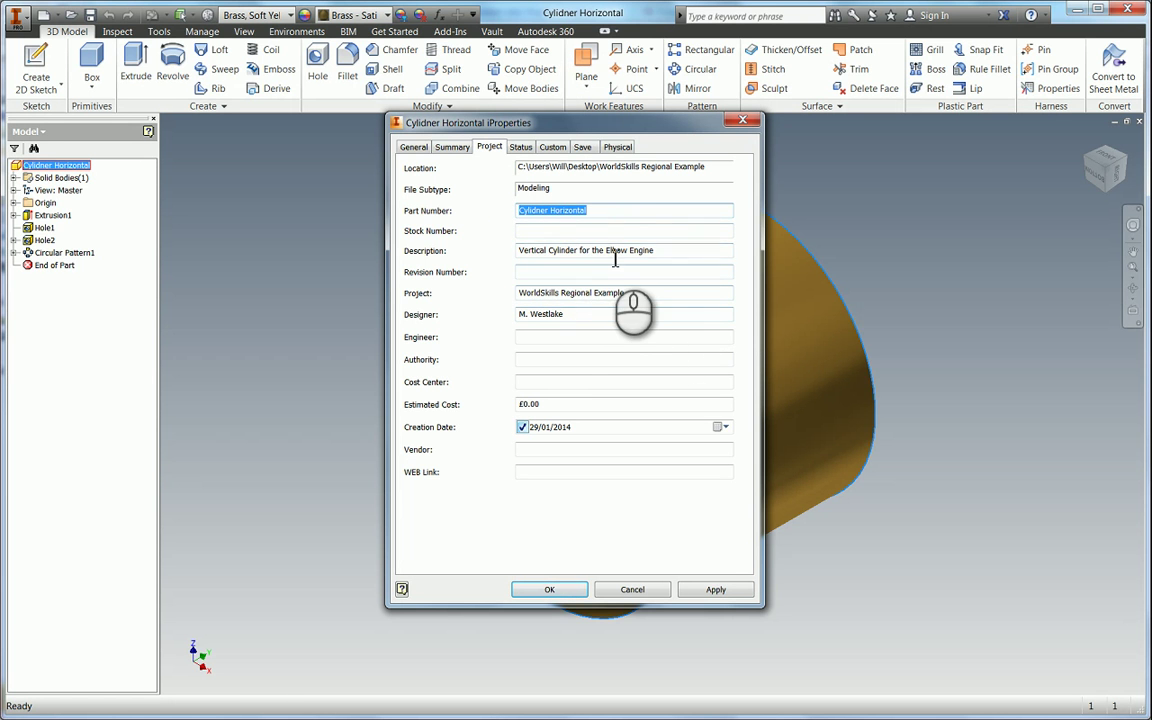
left_click(543, 251)
double_click(533, 250)
type("Horizon")
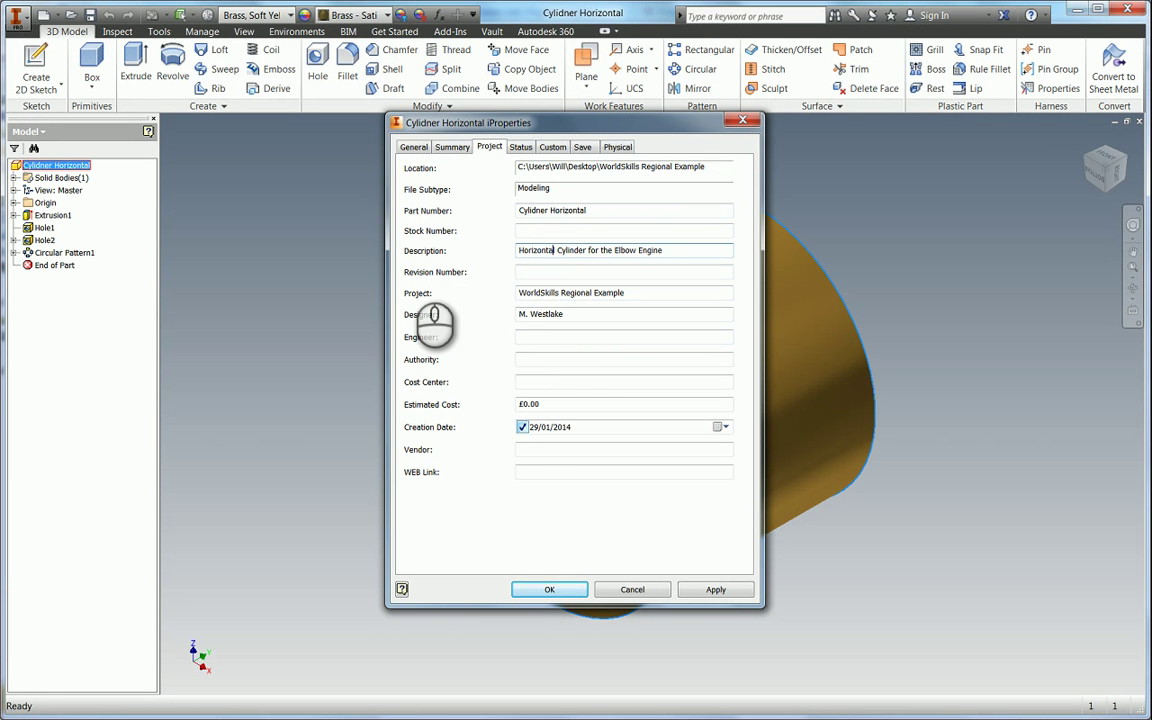
left_click(716, 589)
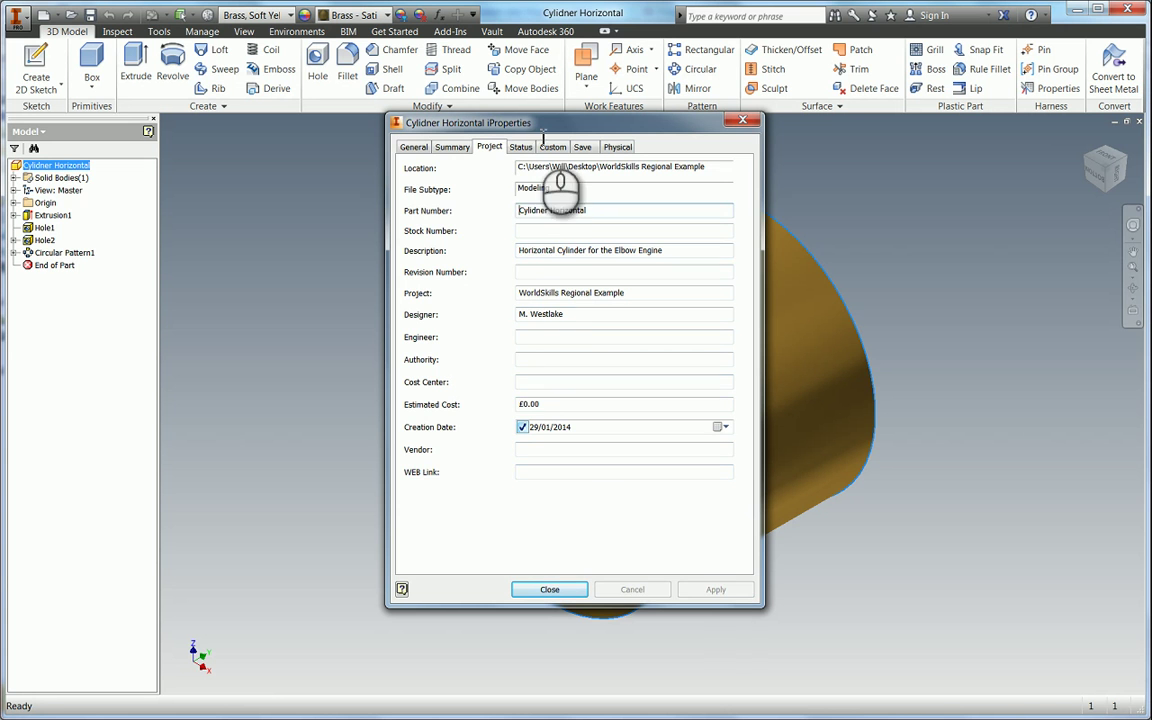
left_click(520, 147)
left_click(617, 147)
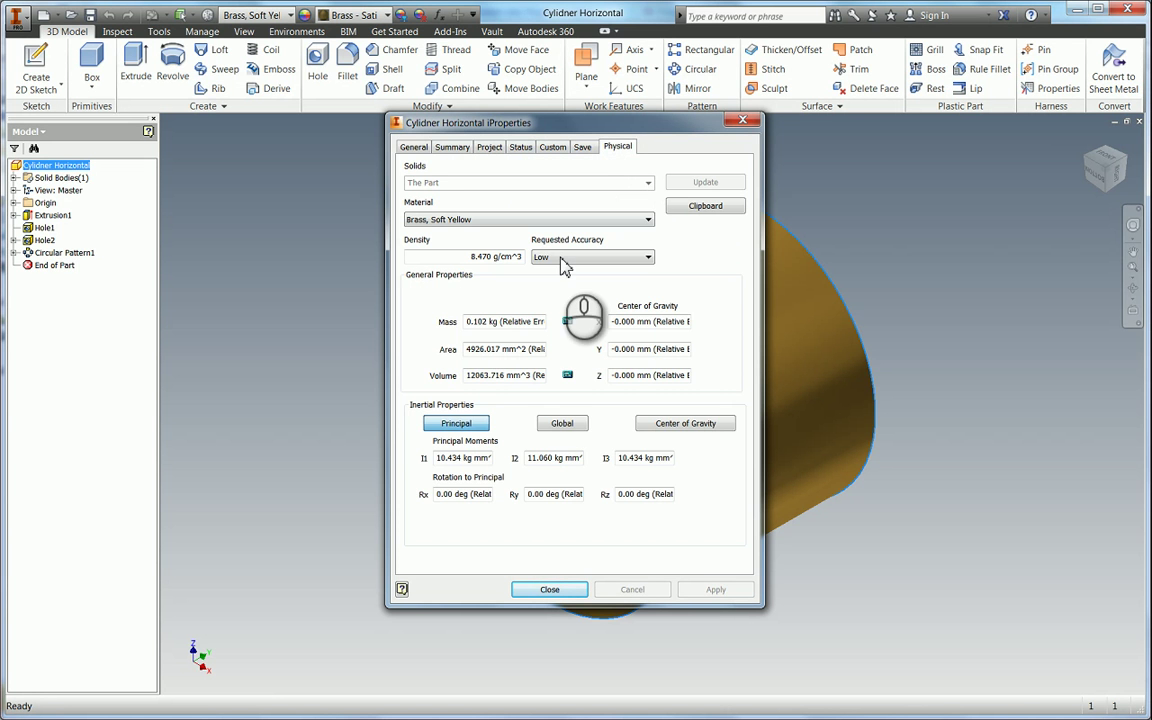
left_click(553, 590)
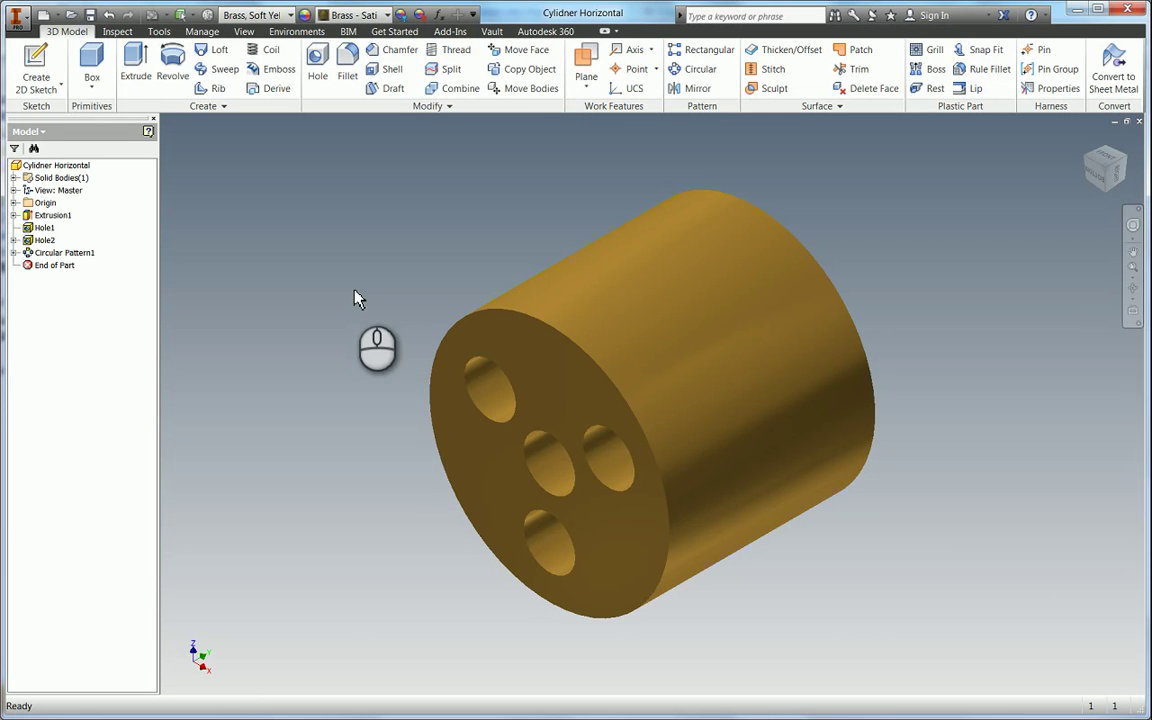
key("alt+Tab")
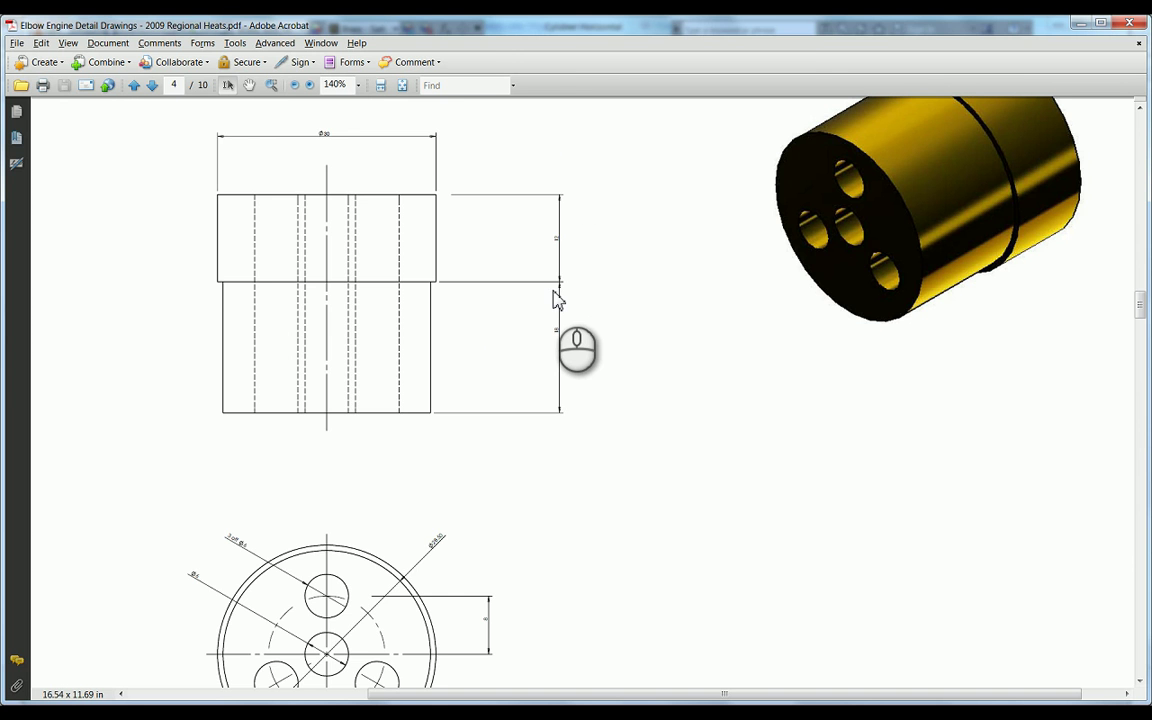
key("alt+Tab")
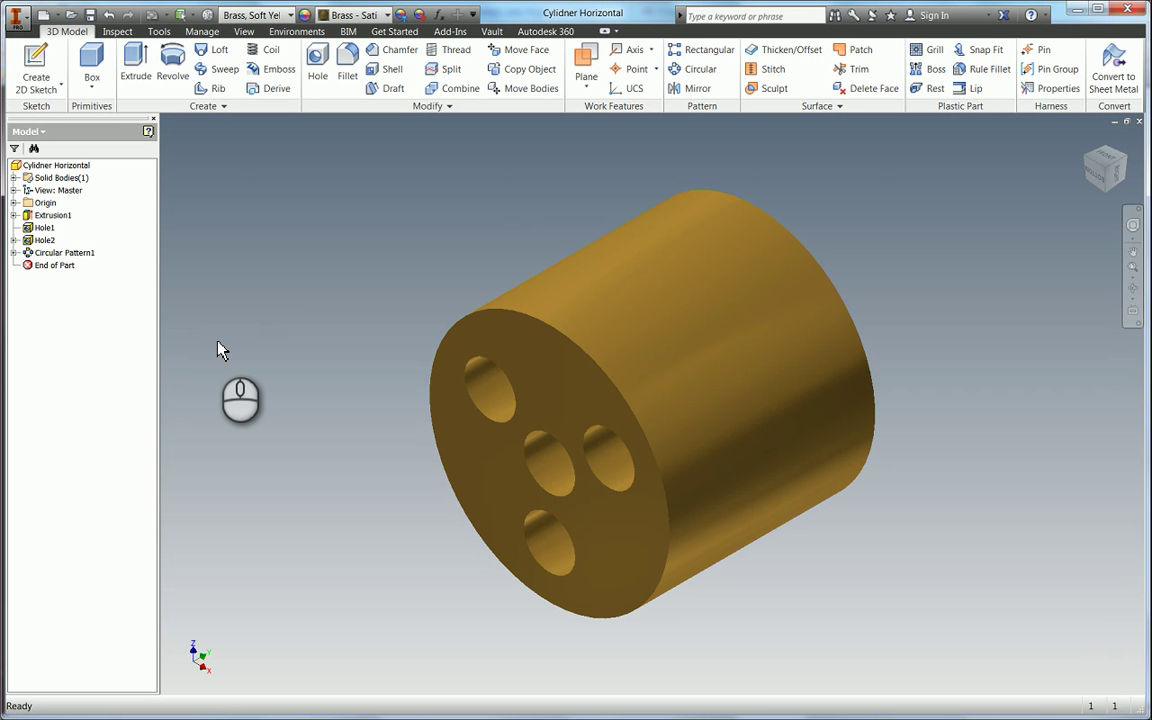
- Edit Extrusion1, replacing the 24 mm distance with 18+12 (30 mm)
right_click(58, 224)
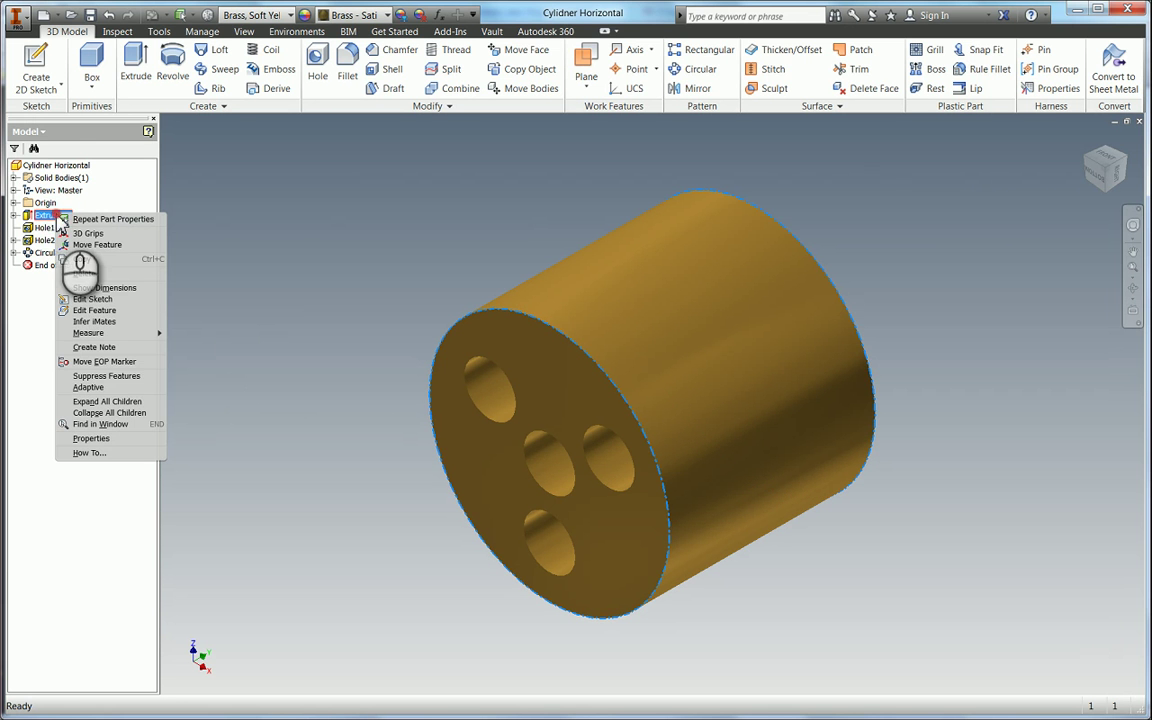
left_click(95, 310)
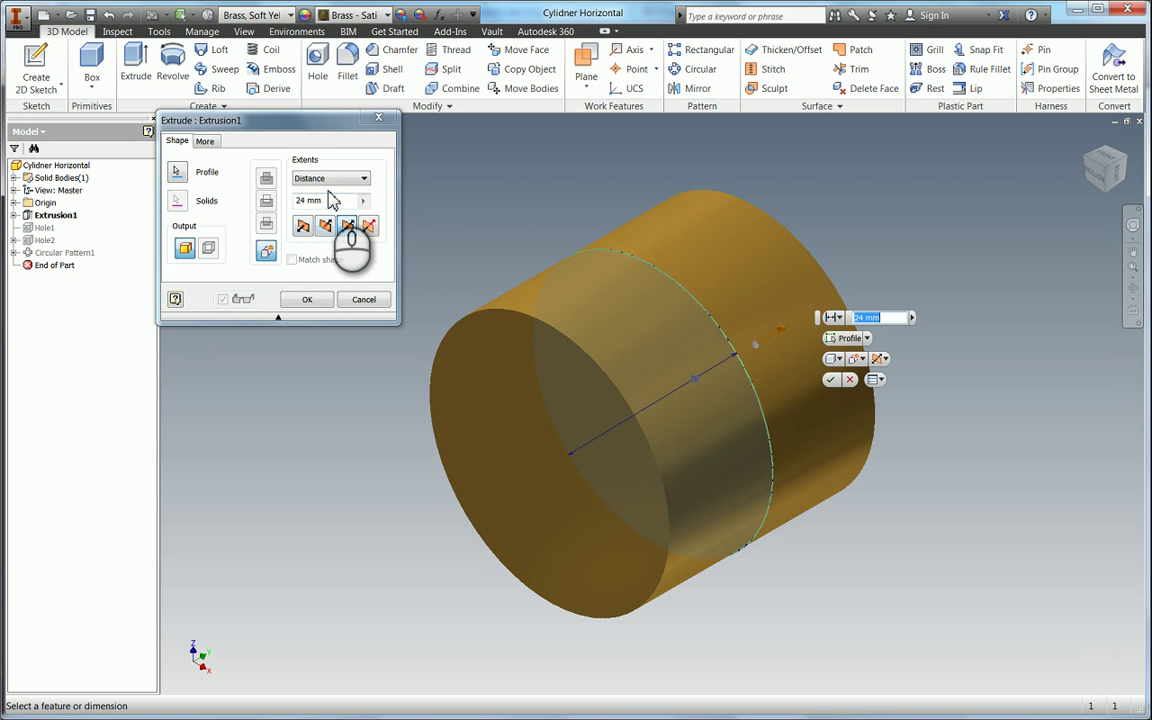
left_click(312, 200)
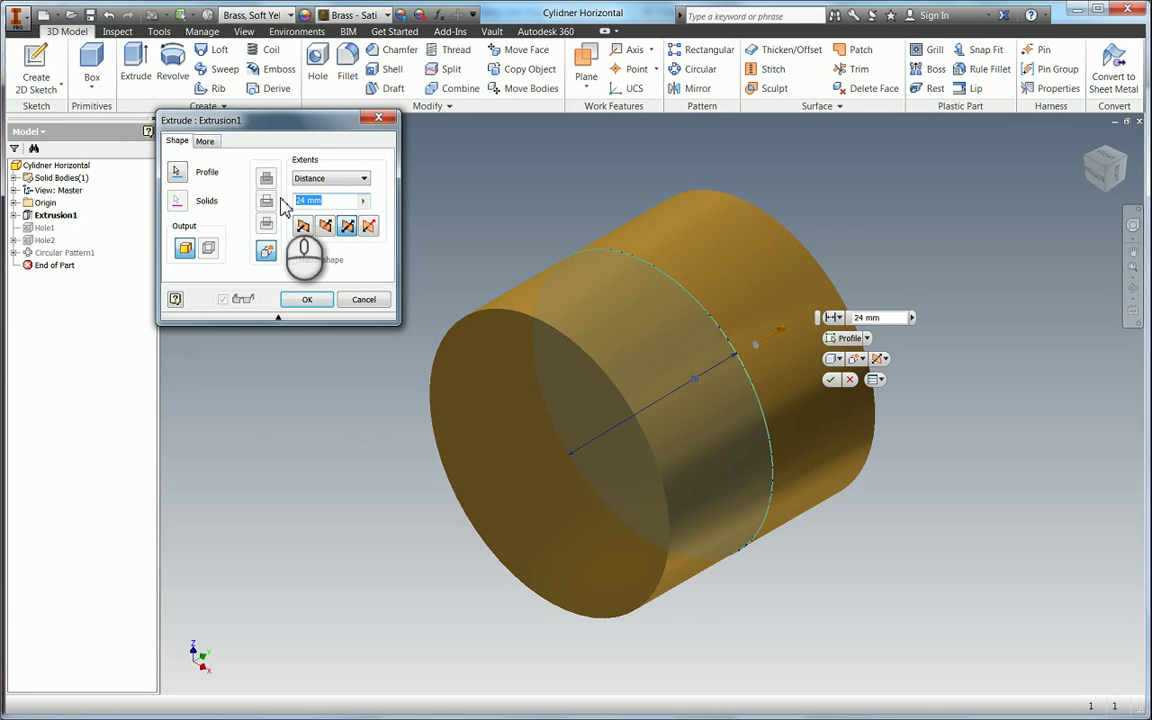
type("18+12")
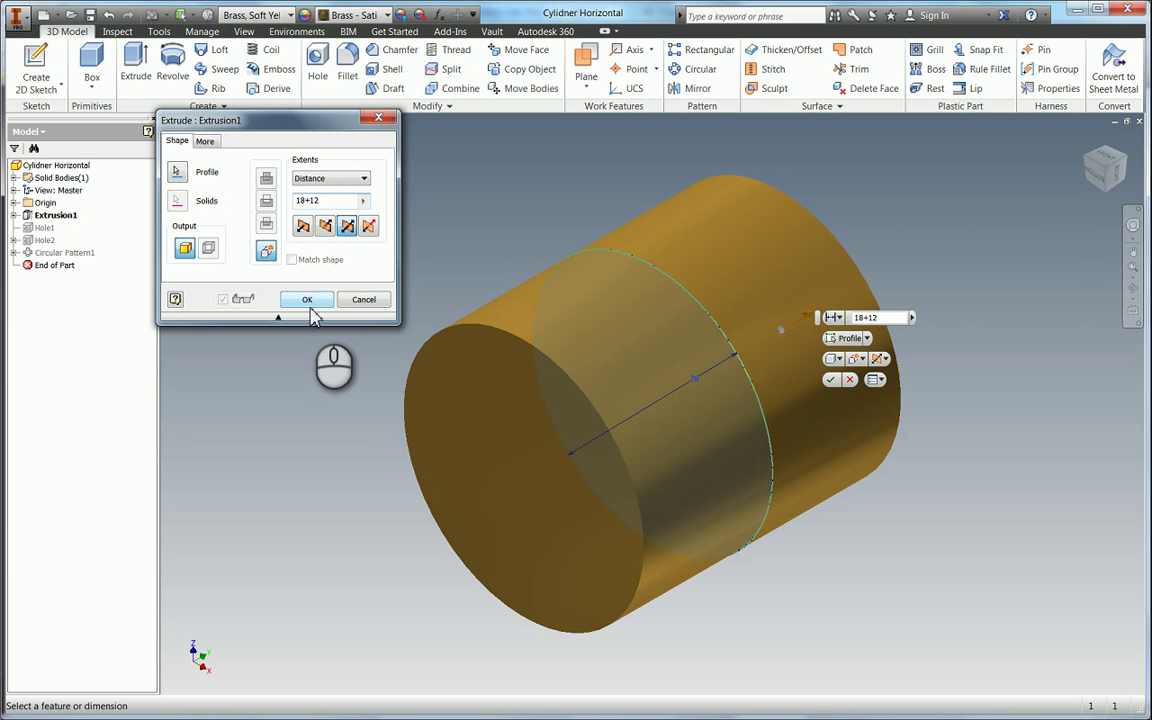
left_click(308, 301)
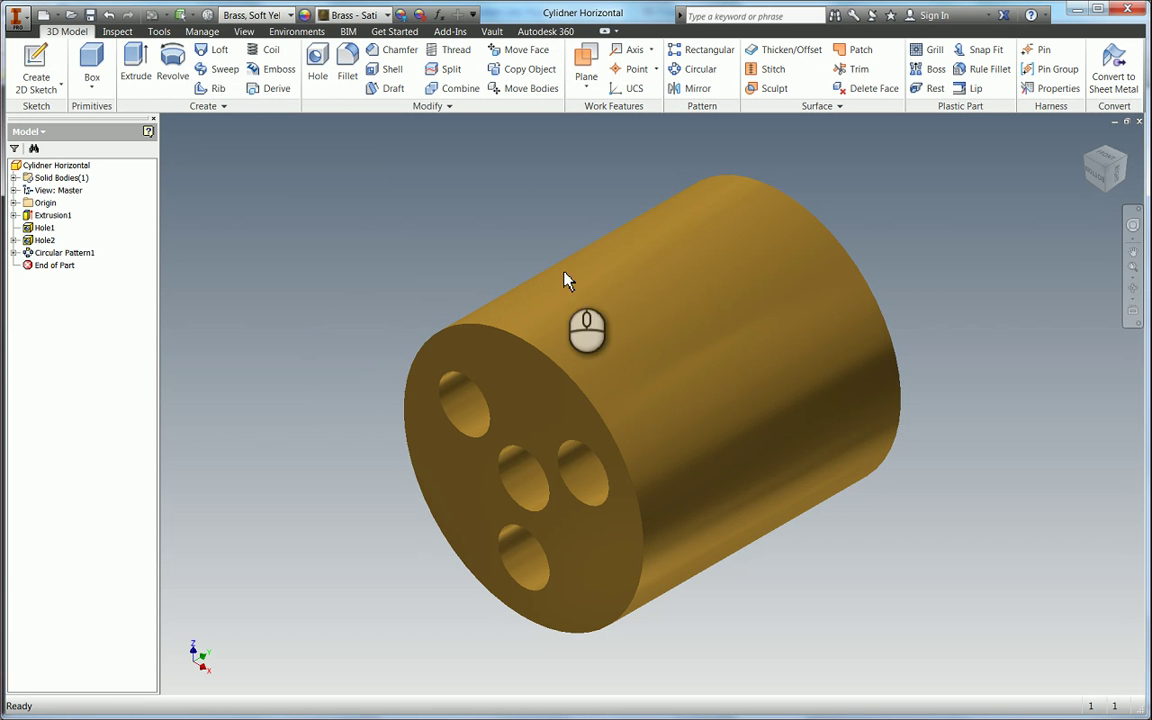
- Orbit to the holed end face and start a new sketch on it
key("F4")
mouse_move(527, 381)
left_mouse_down()
mouse_move(583, 324)
mouse_move(593, 283)
mouse_move(588, 301)
mouse_move(612, 301)
mouse_move(610, 314)
mouse_move(527, 355)
mouse_move(567, 381)
mouse_move(575, 430)
left_mouse_up()
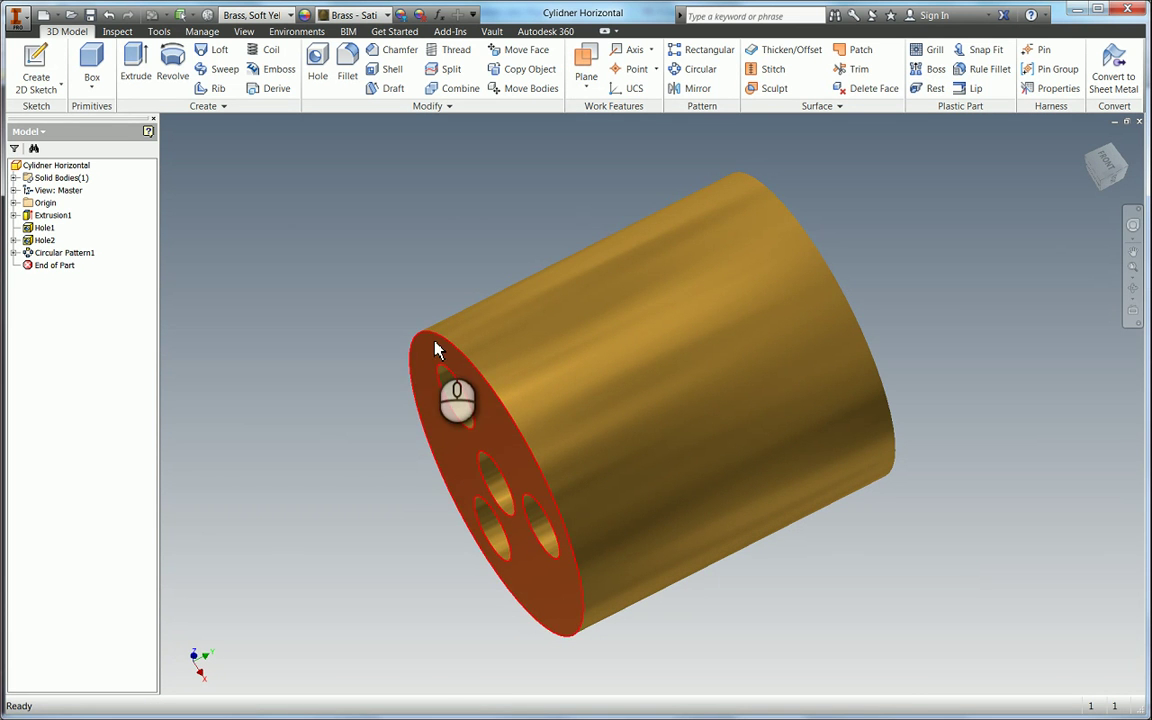
key("alt+Tab")
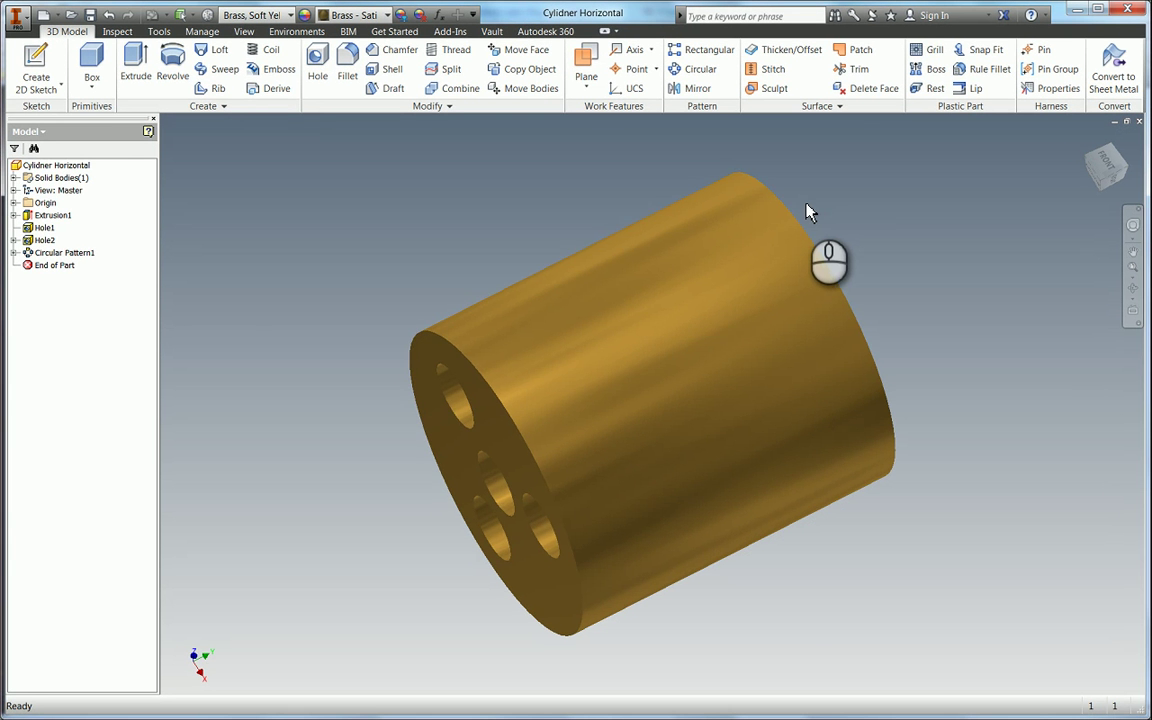
middle_click_drag(738, 419, 505, 388, "shift")
key("F4")
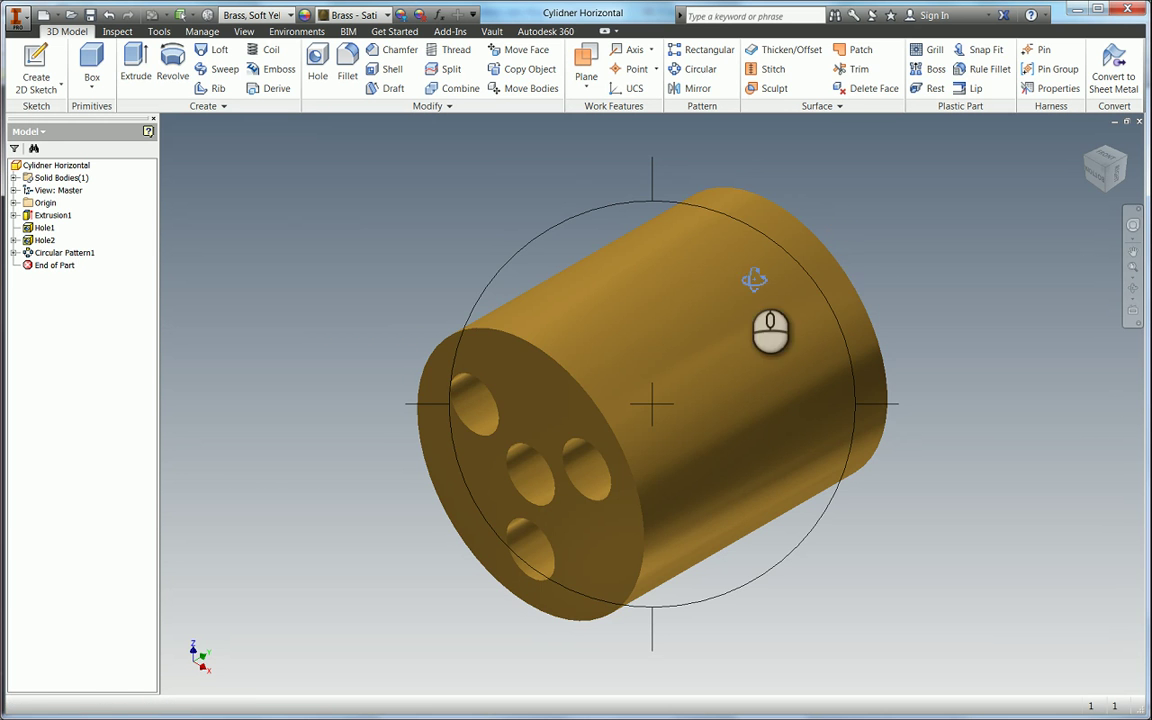
left_click_drag(686, 303, 722, 265)
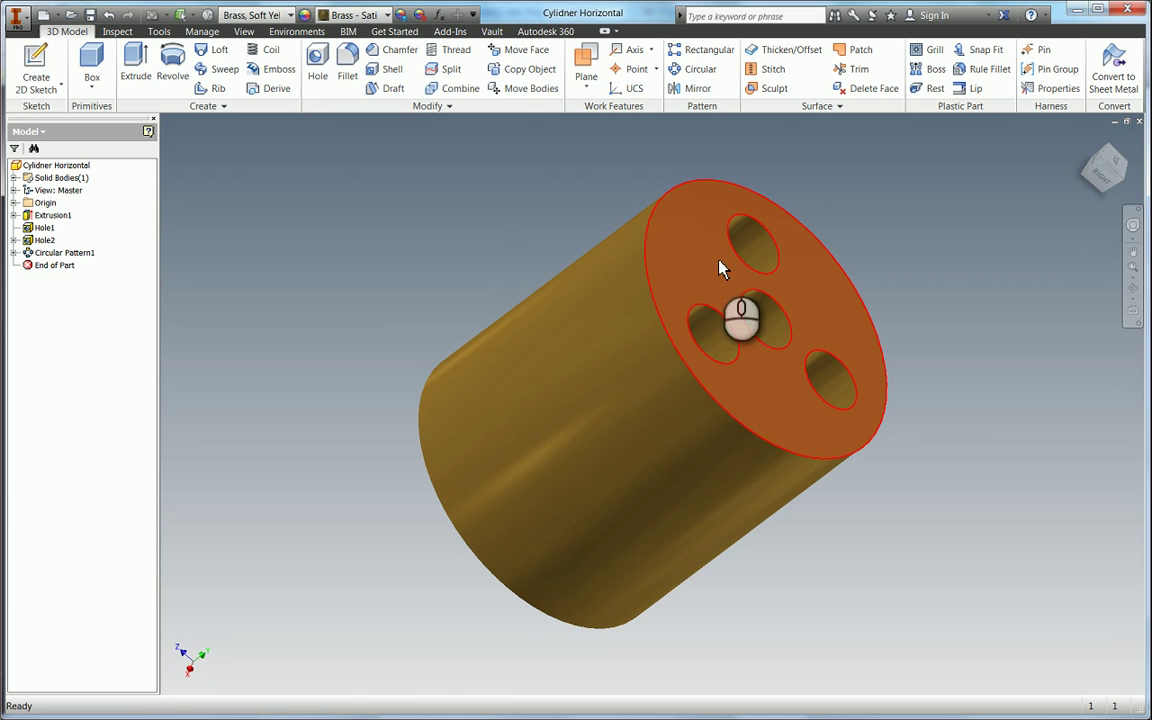
key("s")
left_click(713, 283)
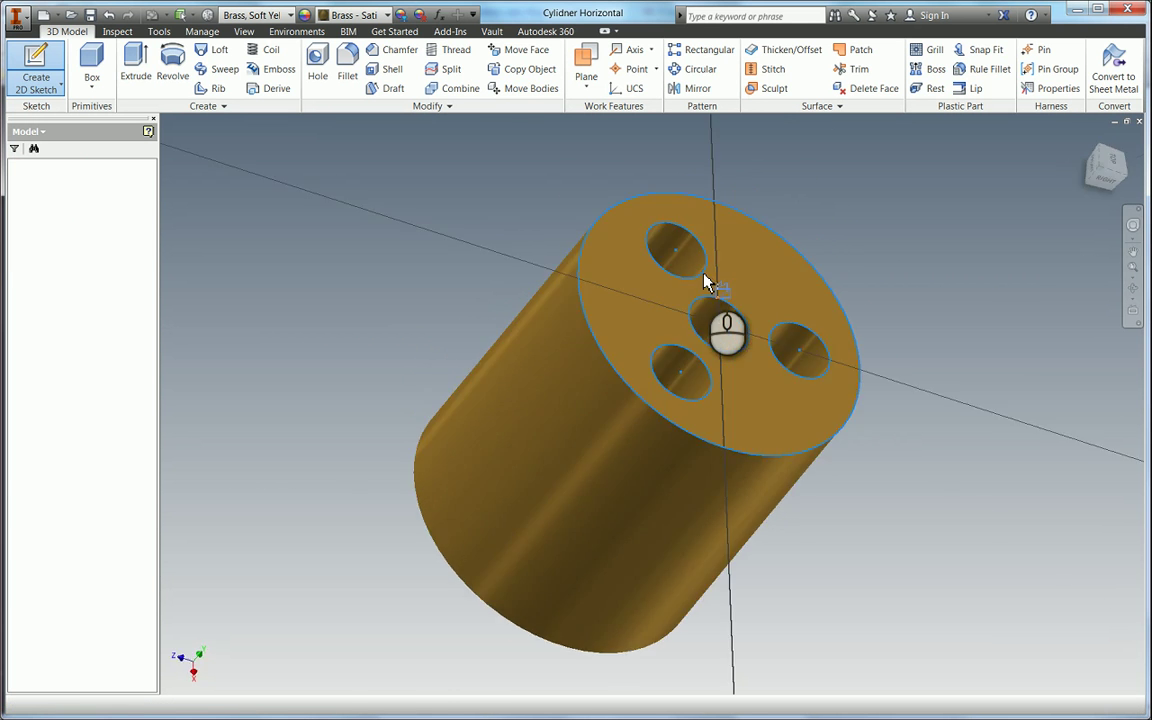
- Draw a circle centred on the sketch origin and dimension its diameter to 30 mm
key("c")
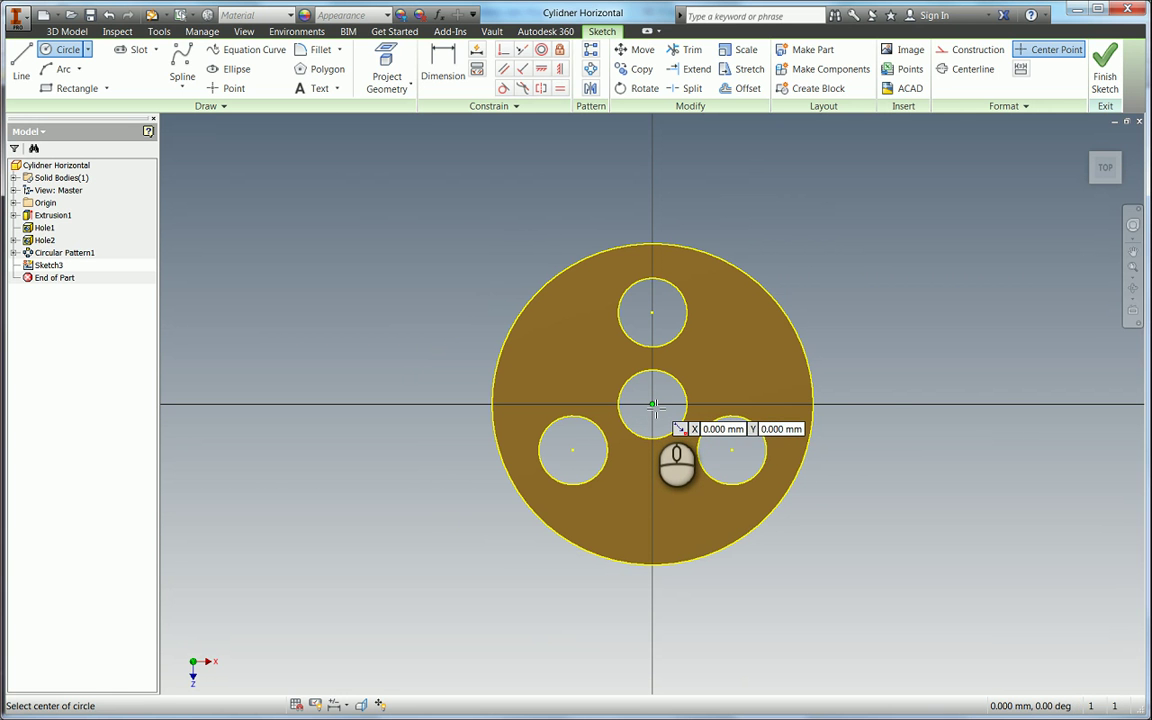
left_click(652, 405)
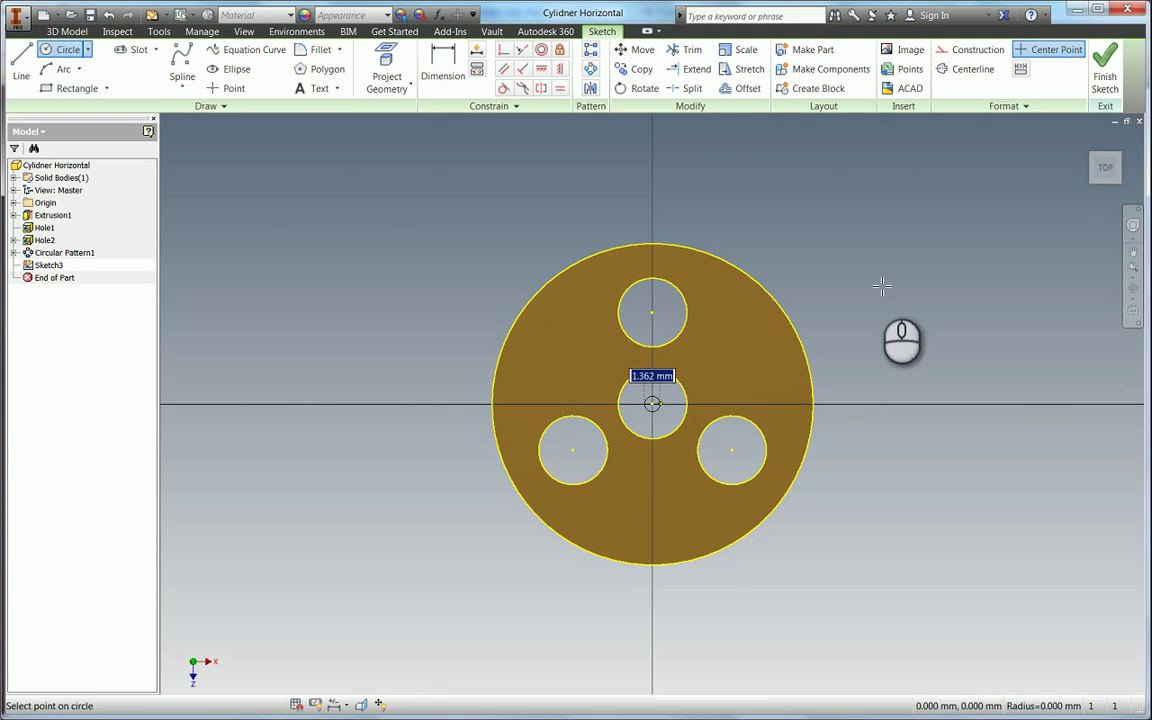
left_click(905, 390)
key("Escape")
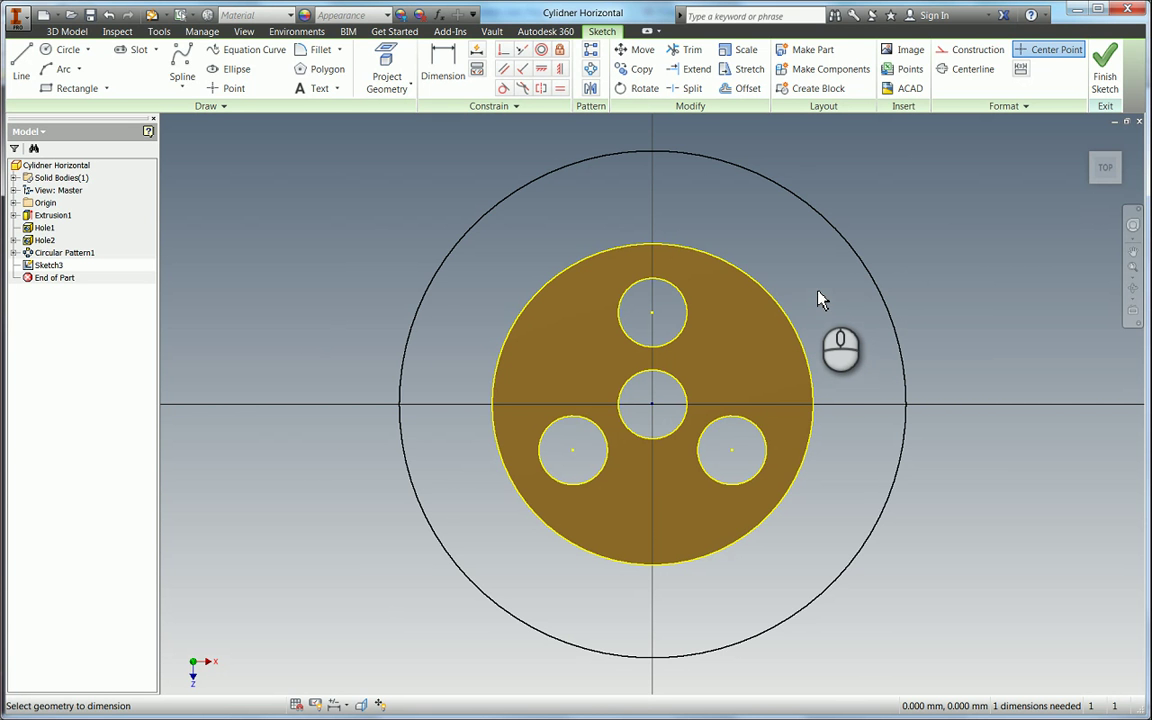
key("d")
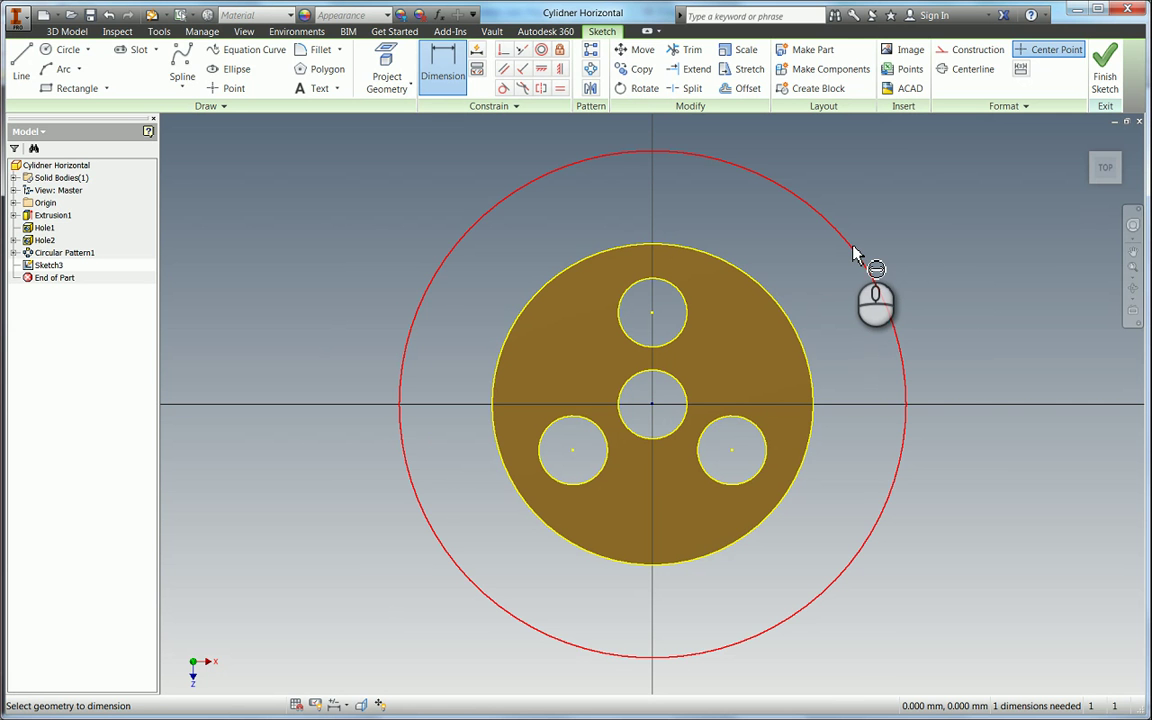
left_click(851, 247)
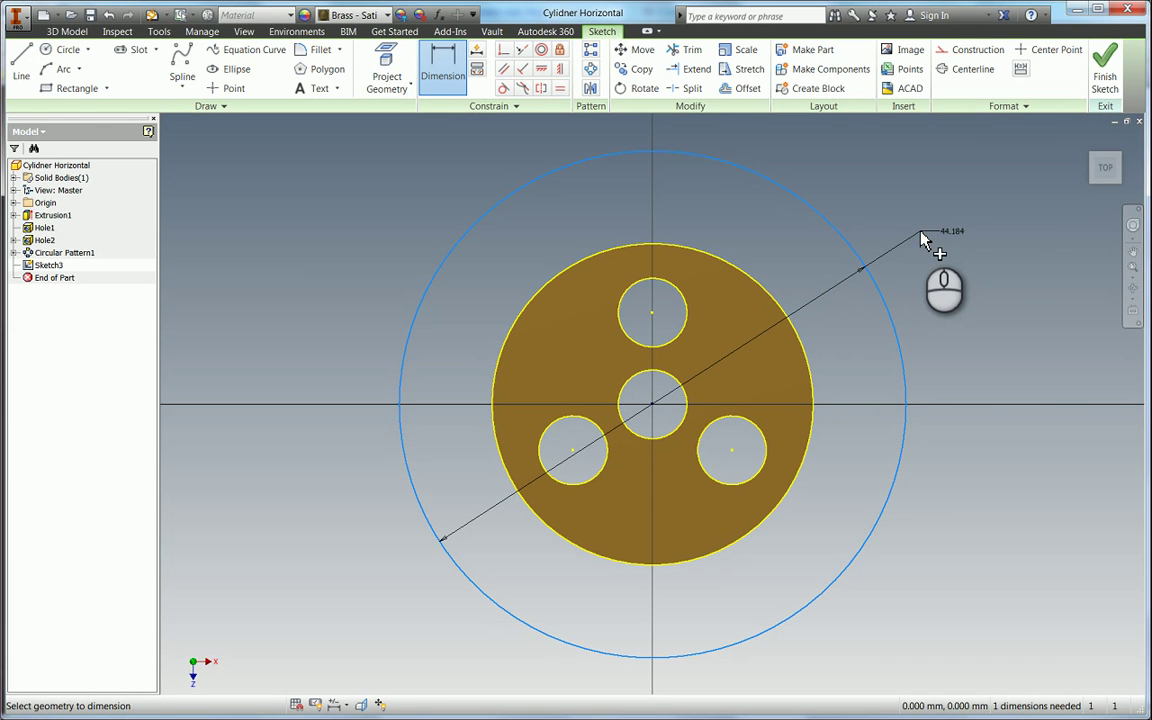
left_click(924, 239)
type("30")
key("Return")
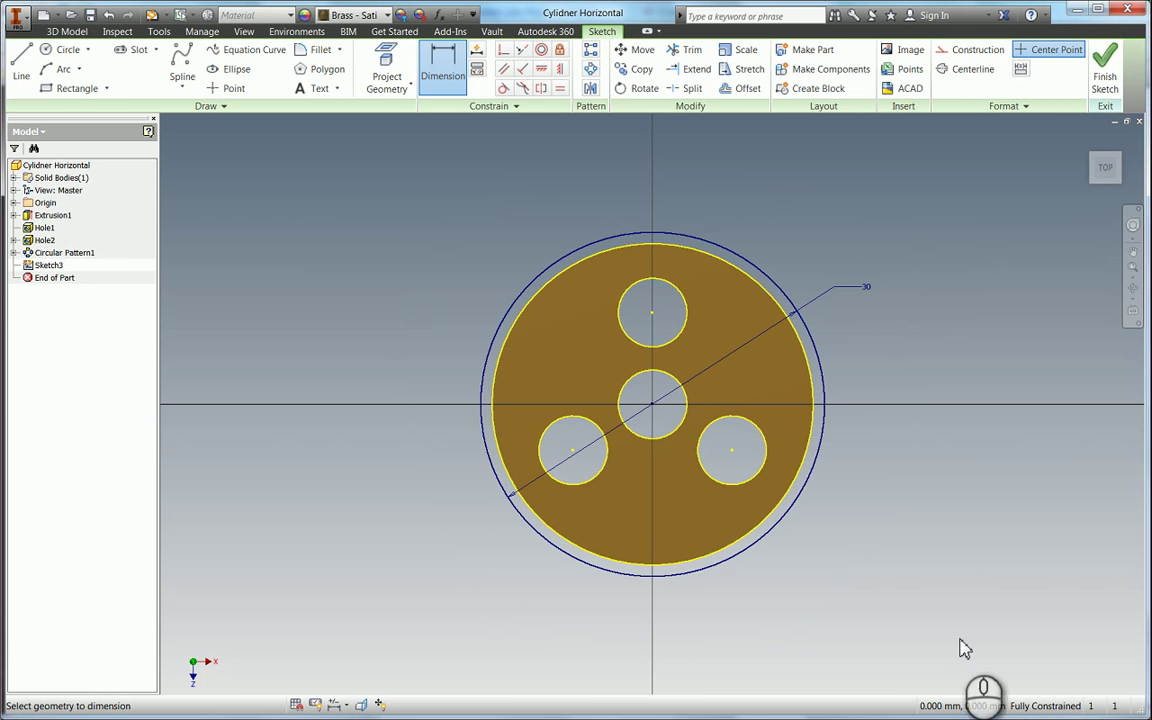
- Extrude the ring outside the body 12 mm in Direction 2 to form the collar
key("F6")
key("e")
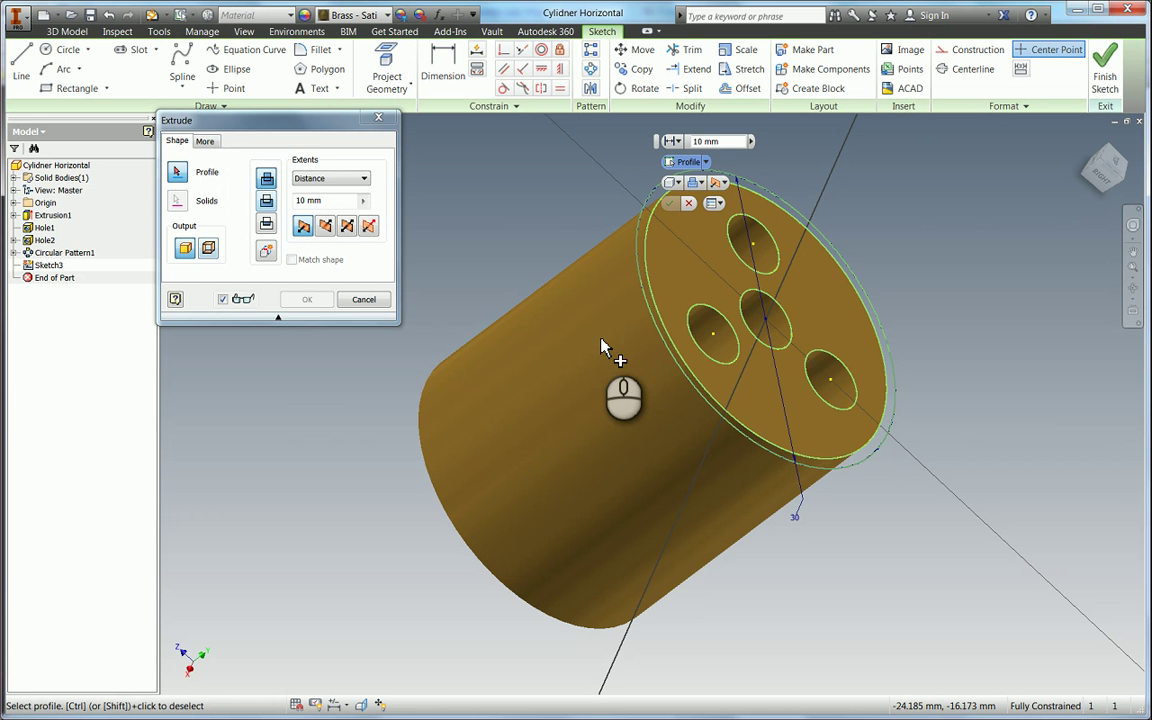
left_click(645, 222)
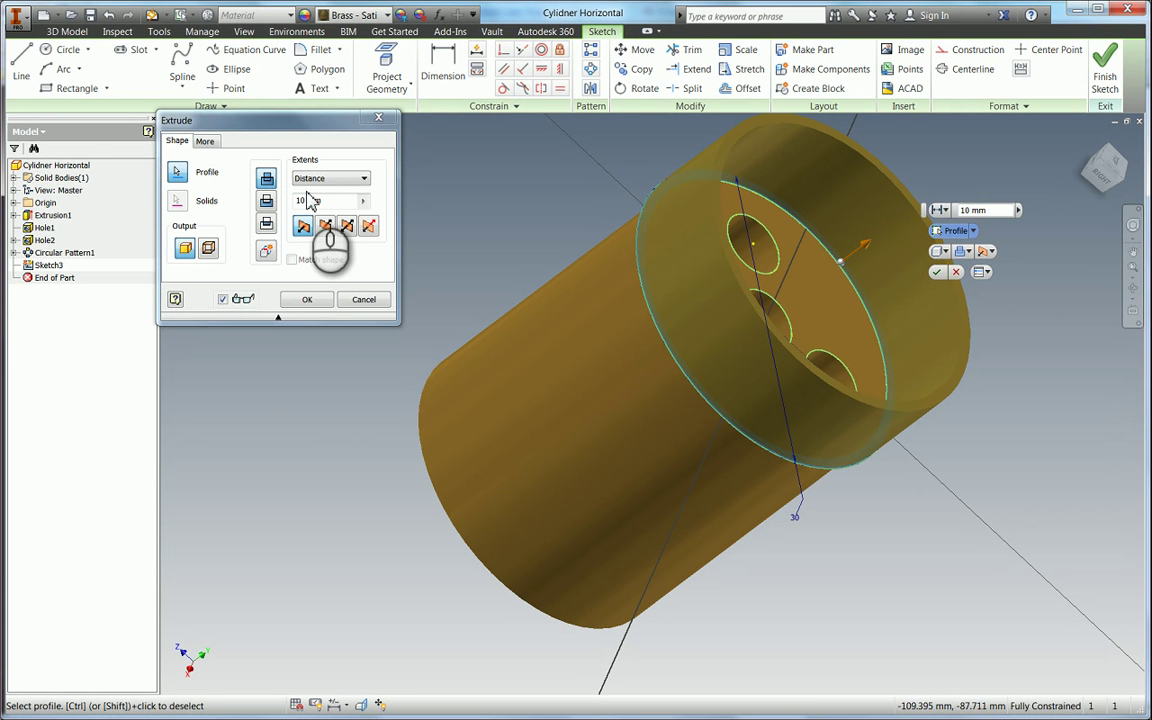
double_click(310, 200)
left_click(243, 200)
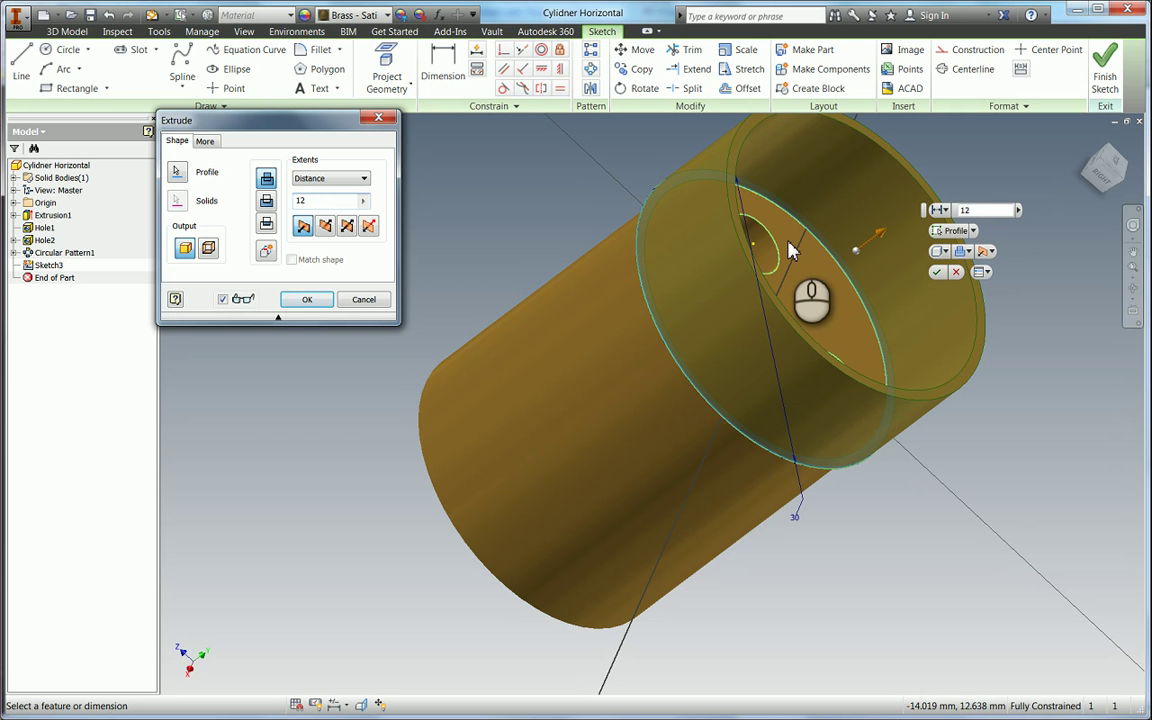
left_click(990, 254)
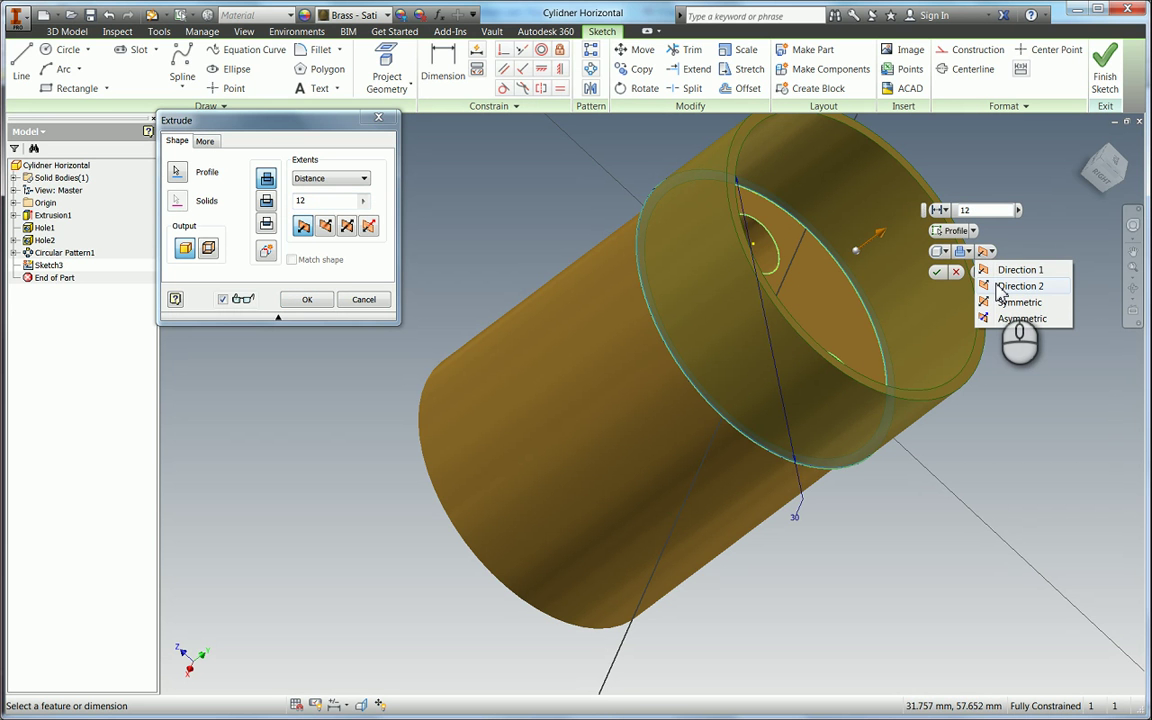
left_click(999, 289)
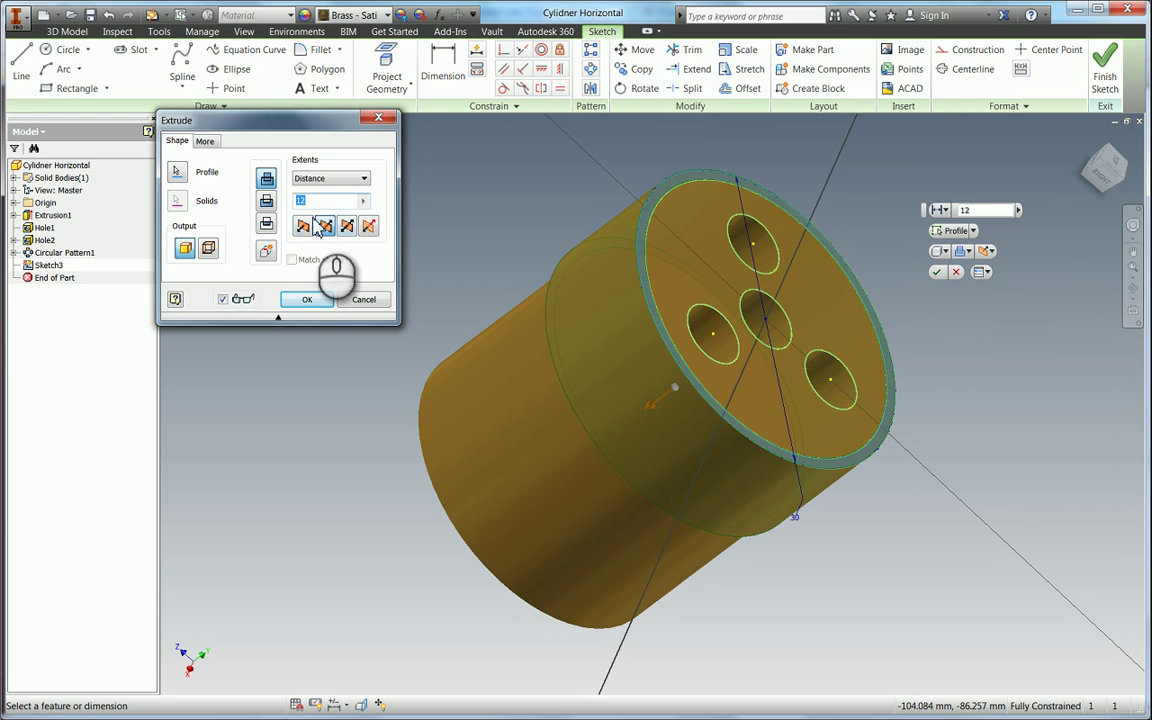
left_click(306, 300)
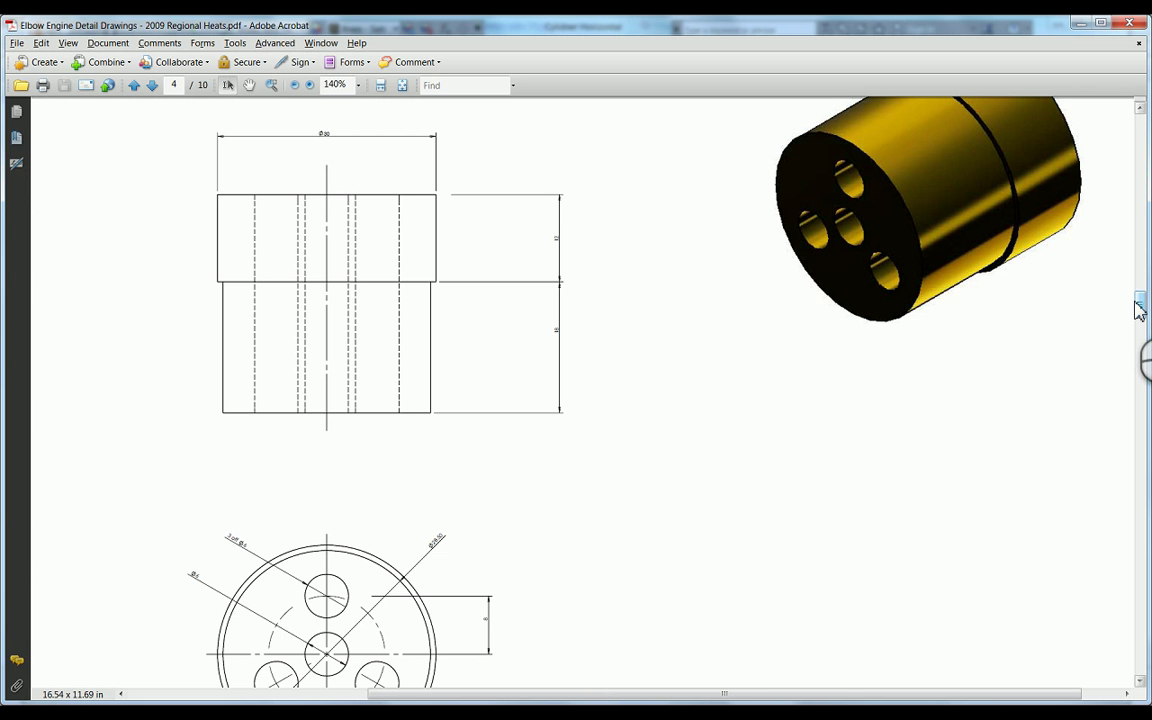
- Scroll the Acrobat drawing to page 4 showing the cylinder's side and four-hole end views
left_click_drag(1140, 306, 1141, 310)
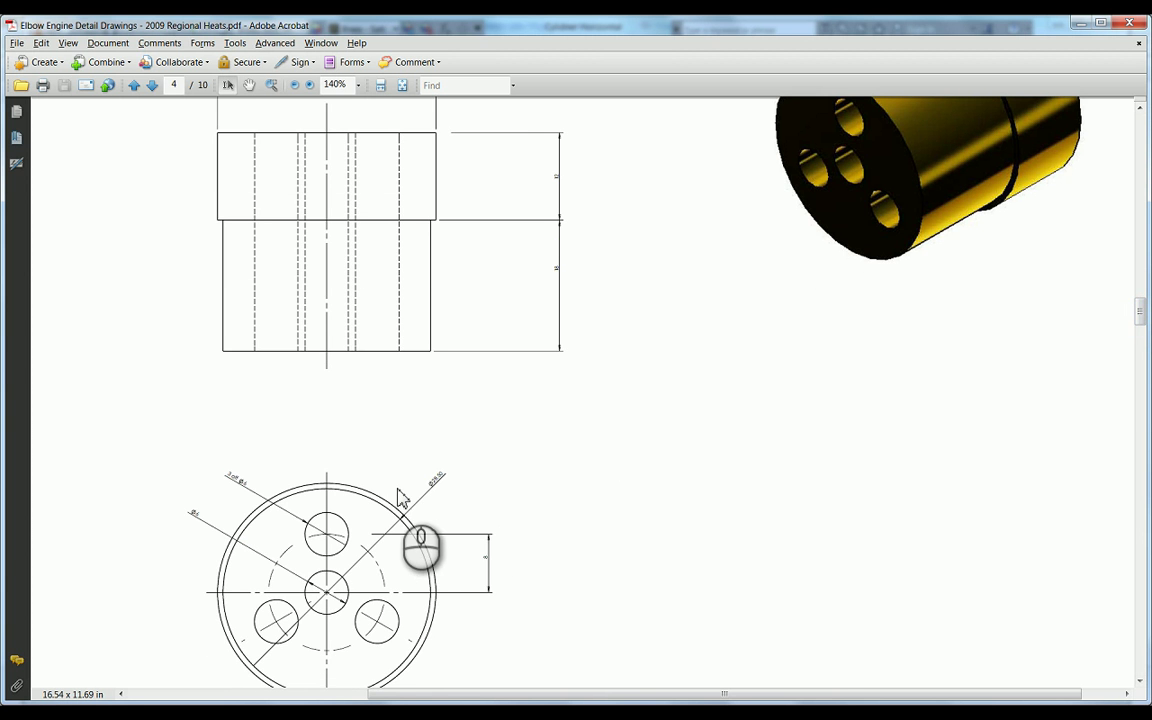
scroll(398, 498, "down", 2)
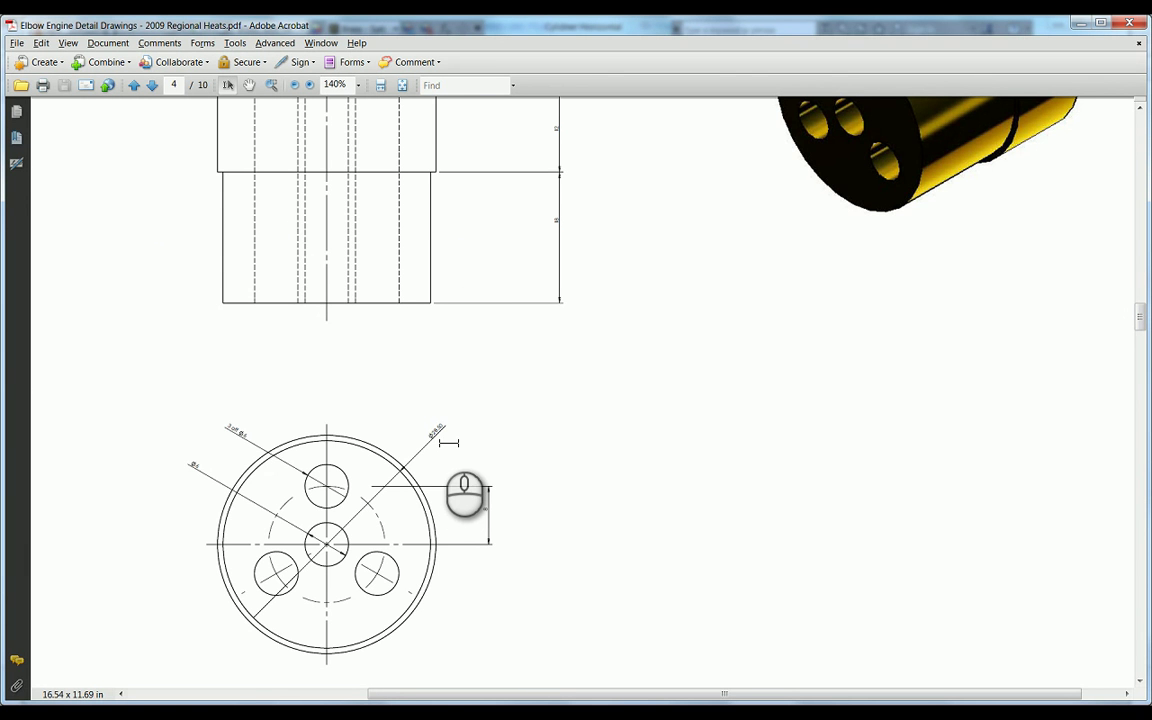
- In Extrusion1's Sketch1, change the 28 mm circle diameter to 28.5 and finish the sketch
key("alt+Tab")
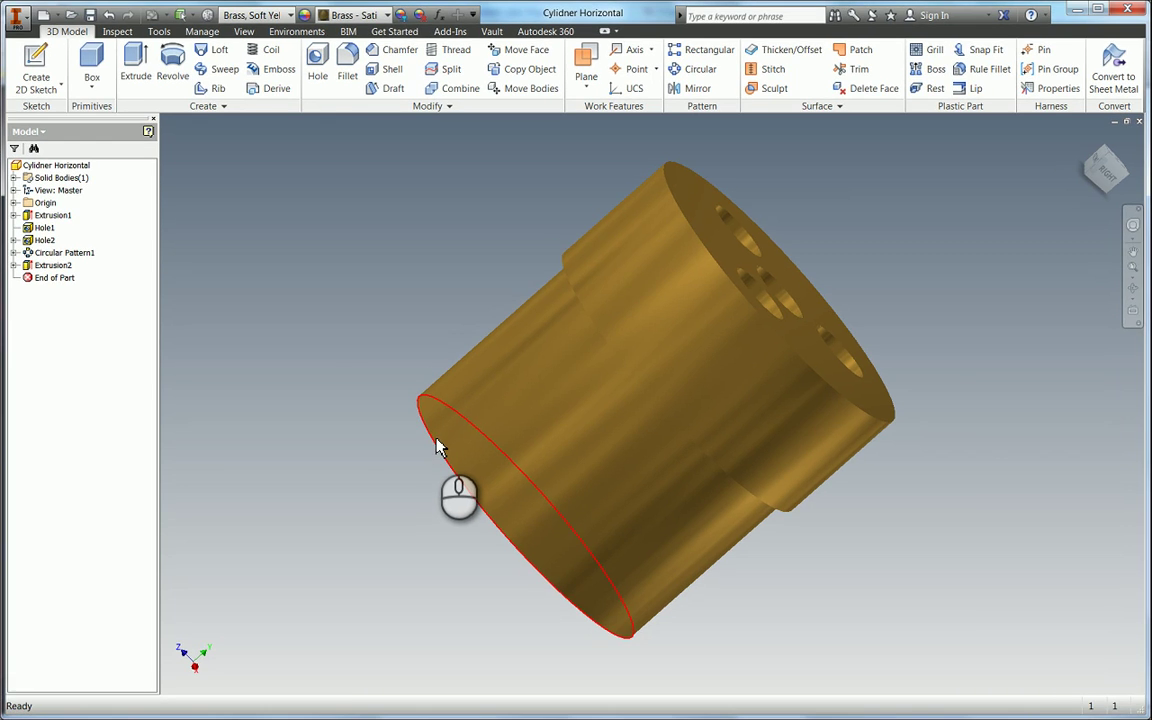
left_click(14, 215)
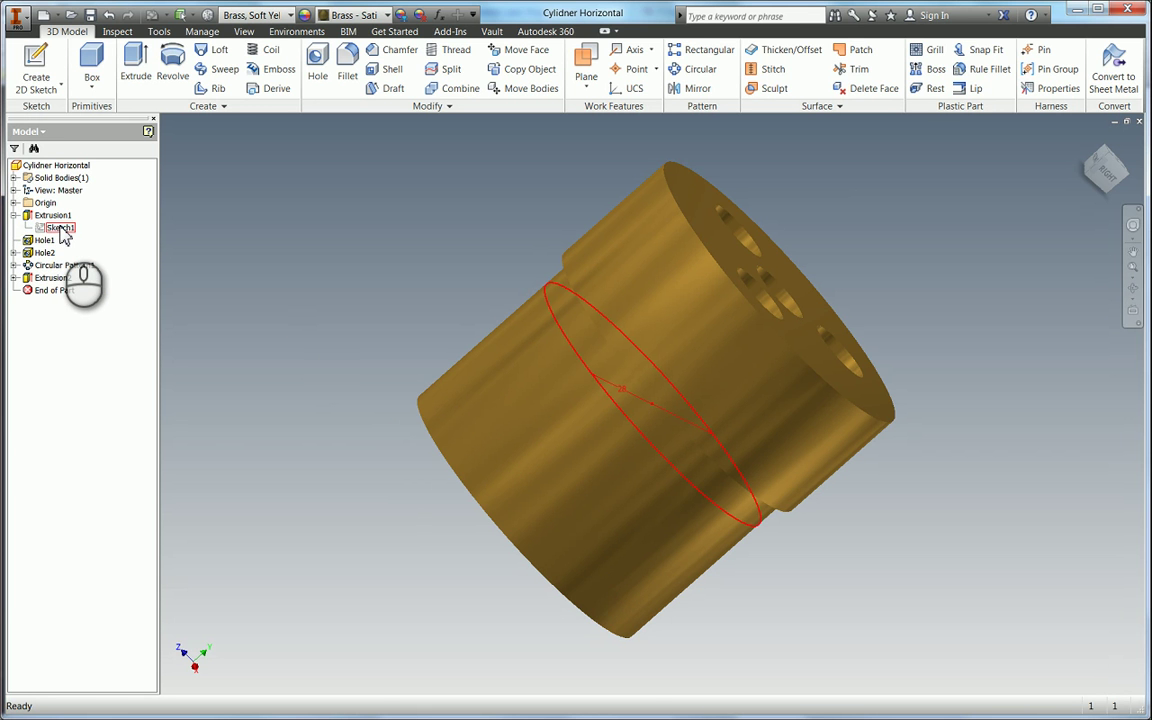
double_click(61, 228)
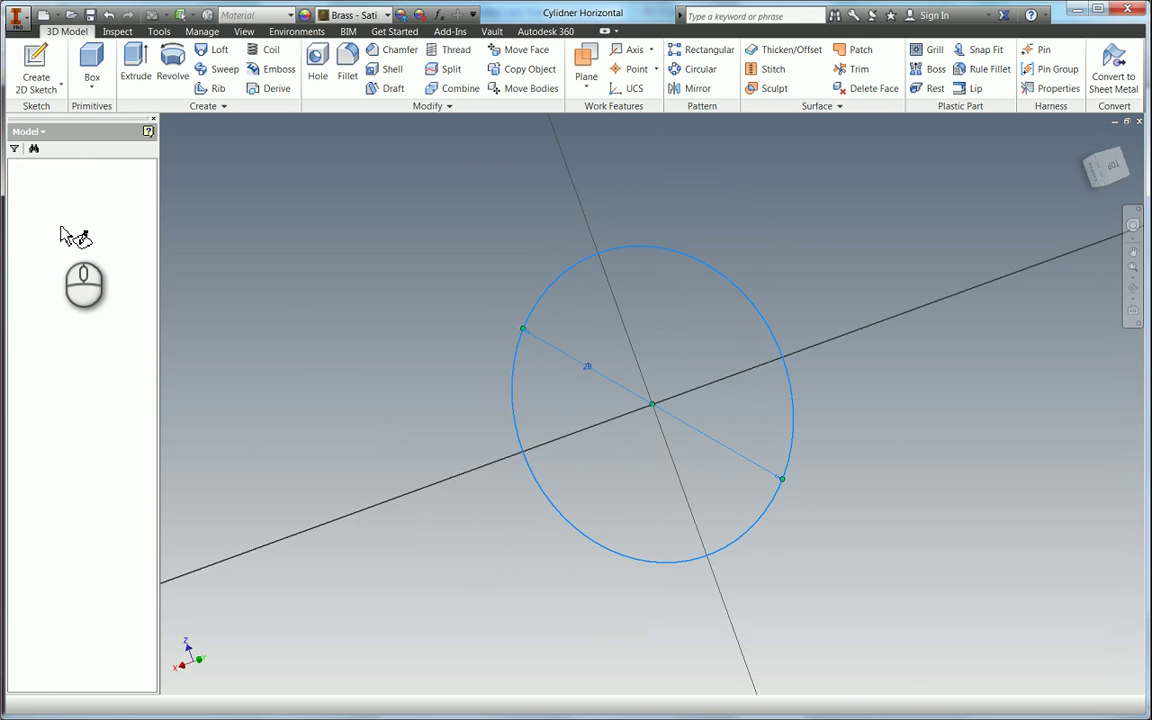
double_click(596, 348)
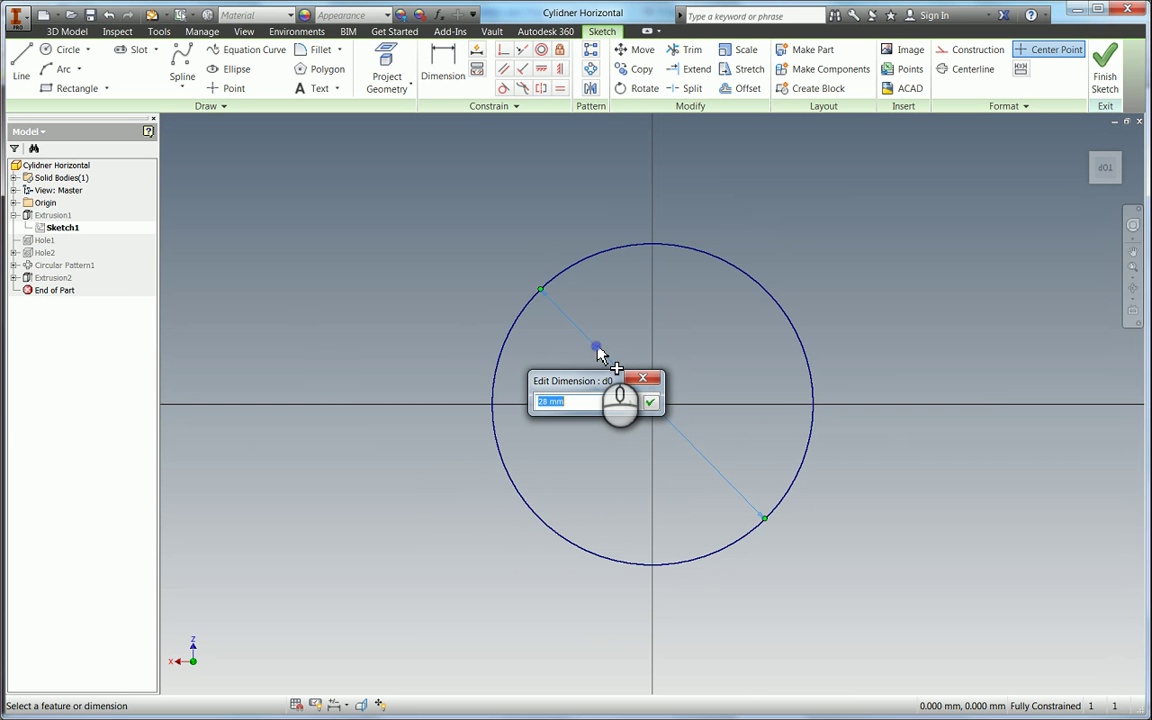
type("28.5")
key("Return")
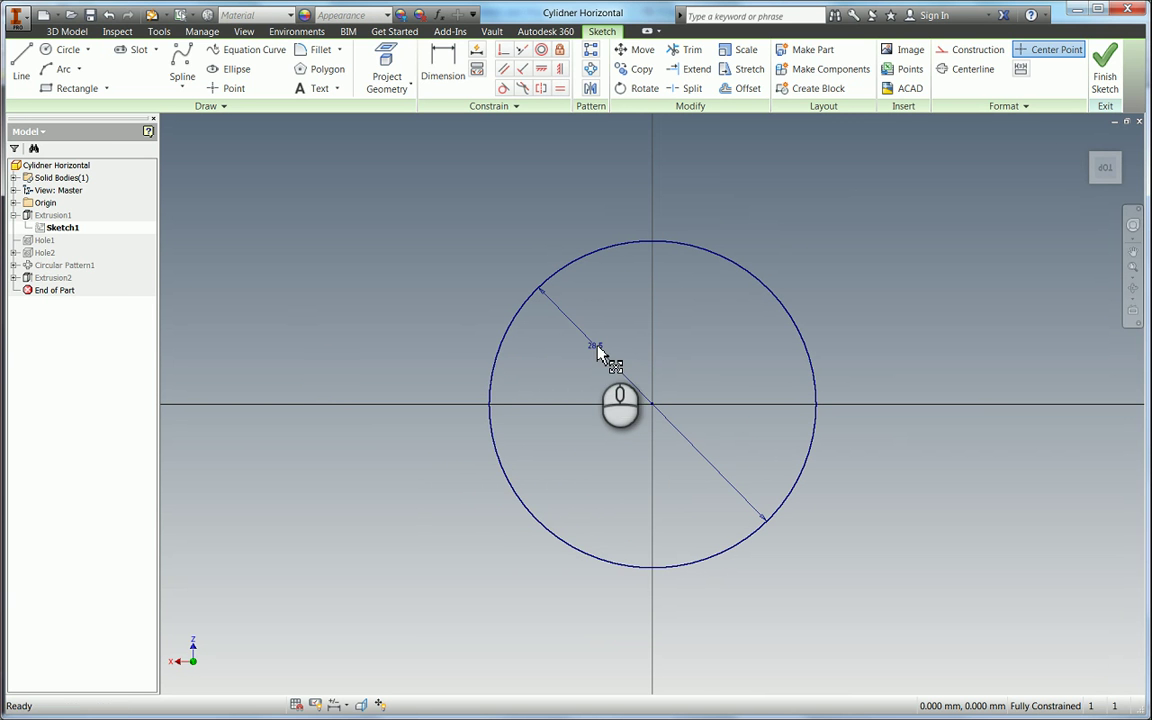
left_click(1105, 78)
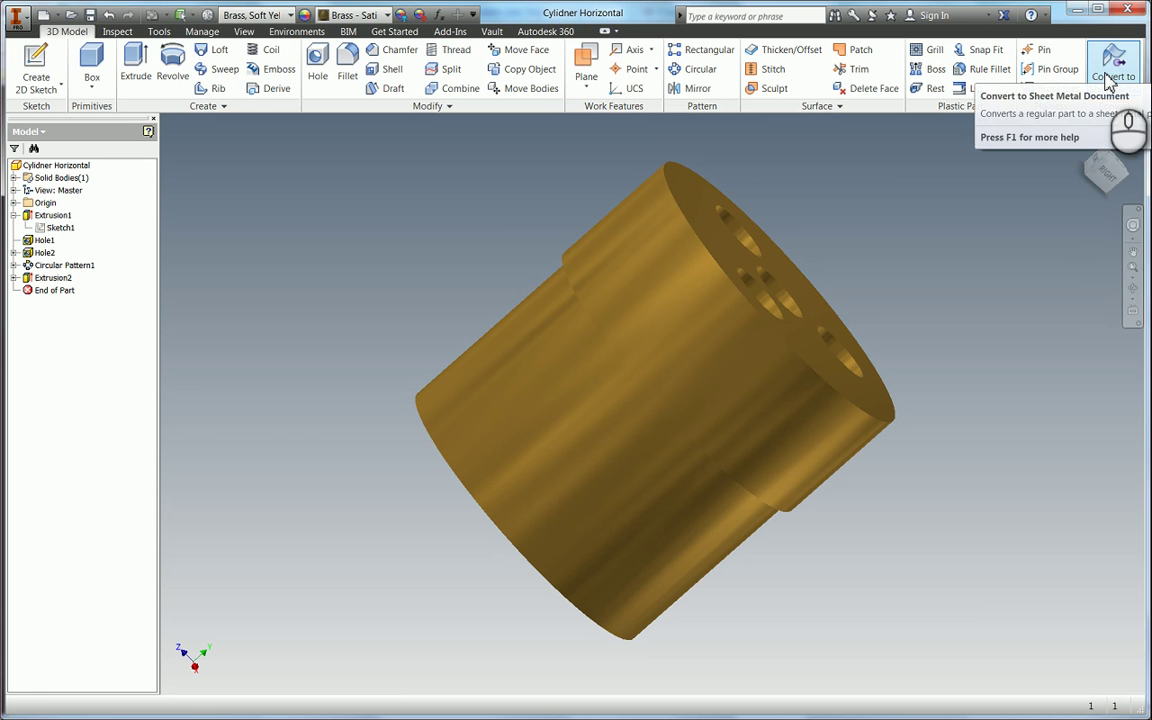
key("F4")
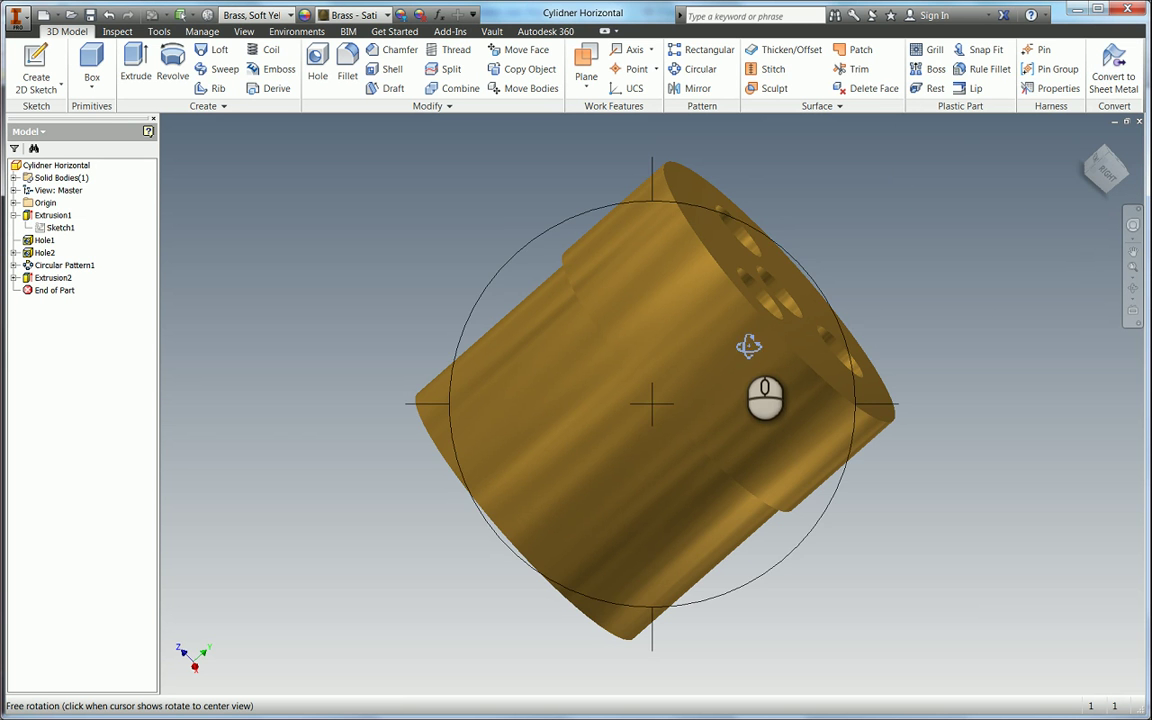
left_click_drag(746, 342, 609, 352)
key("Escape")
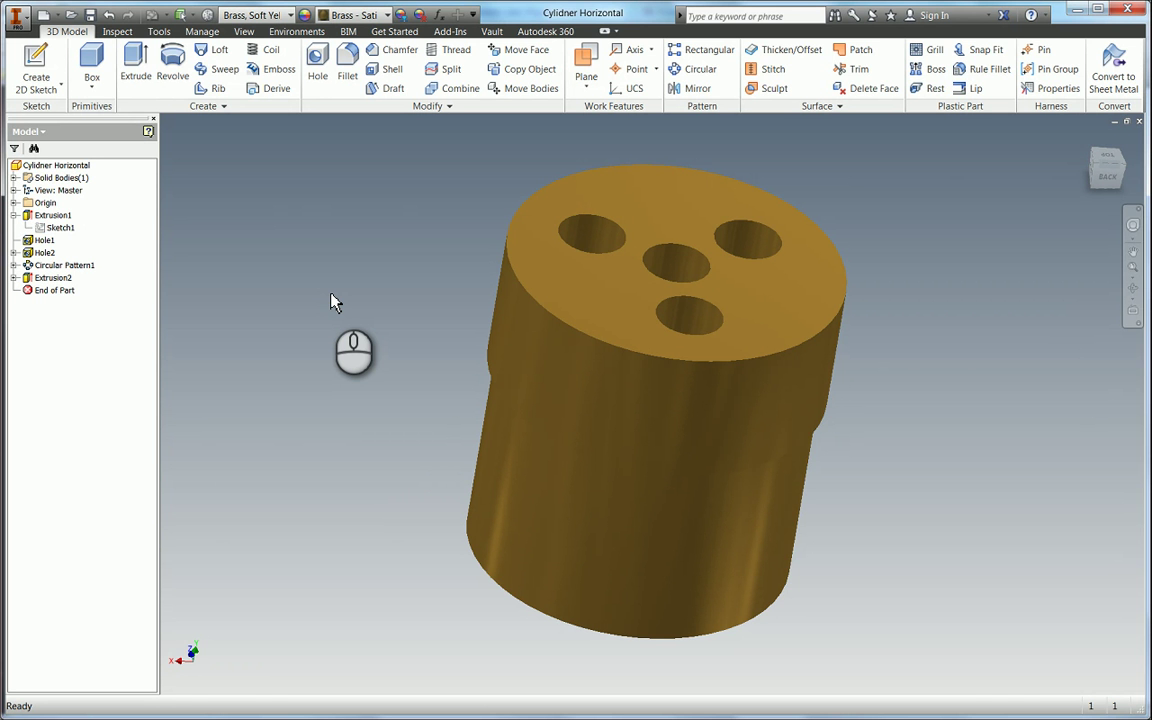
middle_click_drag(332, 300, 442, 437, "shift")
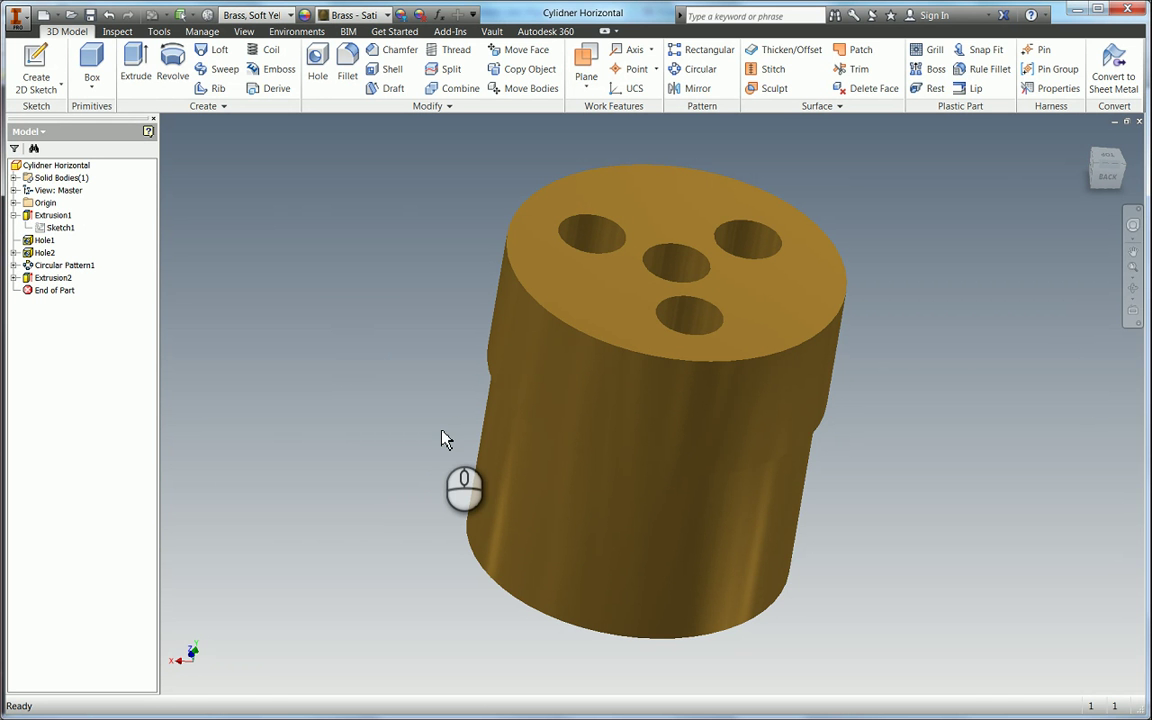
key("alt+Tab")
key("alt+Tab")
key("alt+Tab")
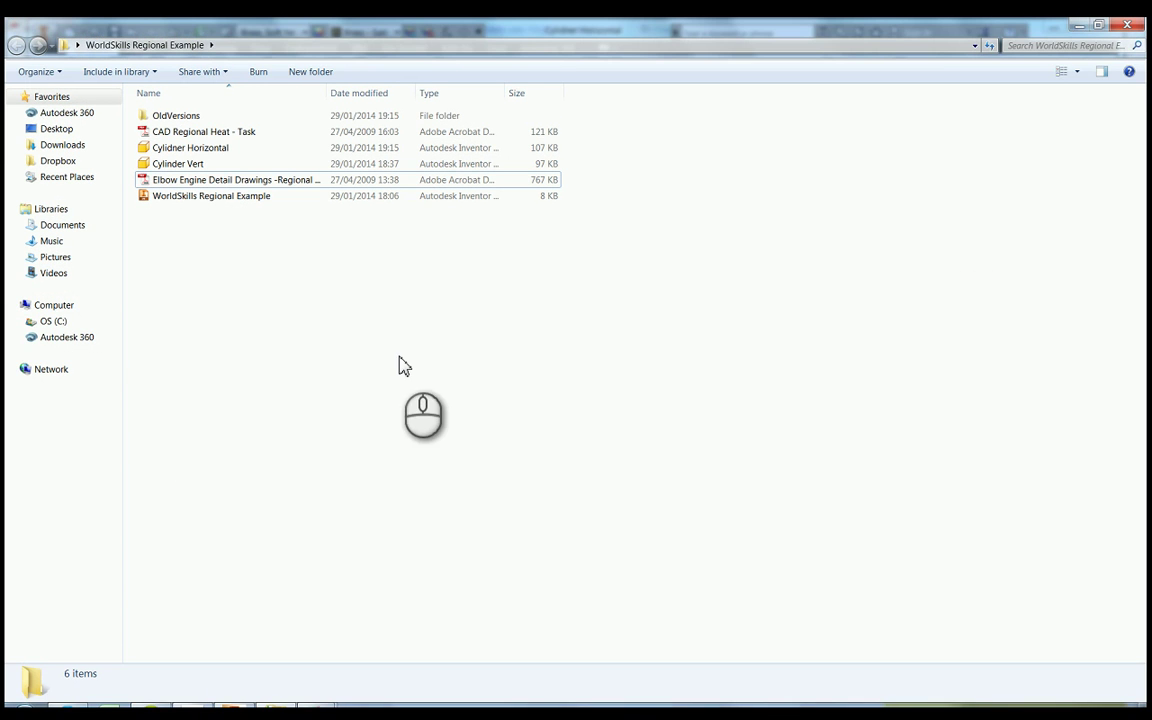
right_click(185, 180)
left_click(221, 321)
key("alt+Tab")
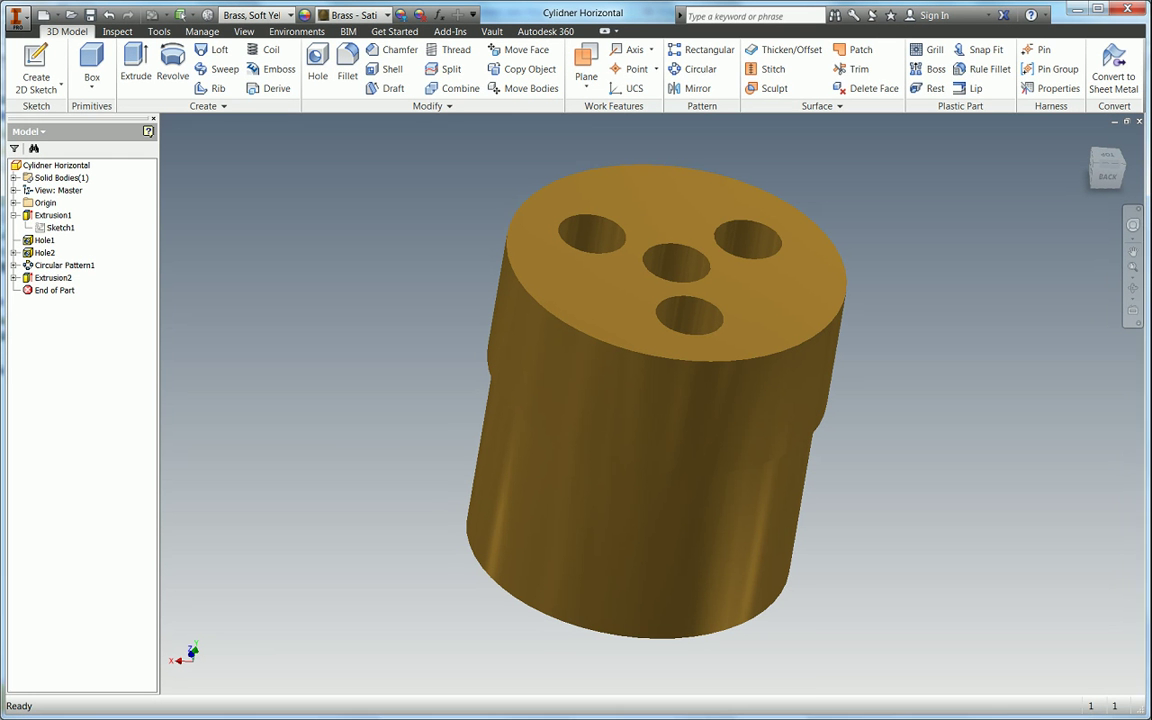